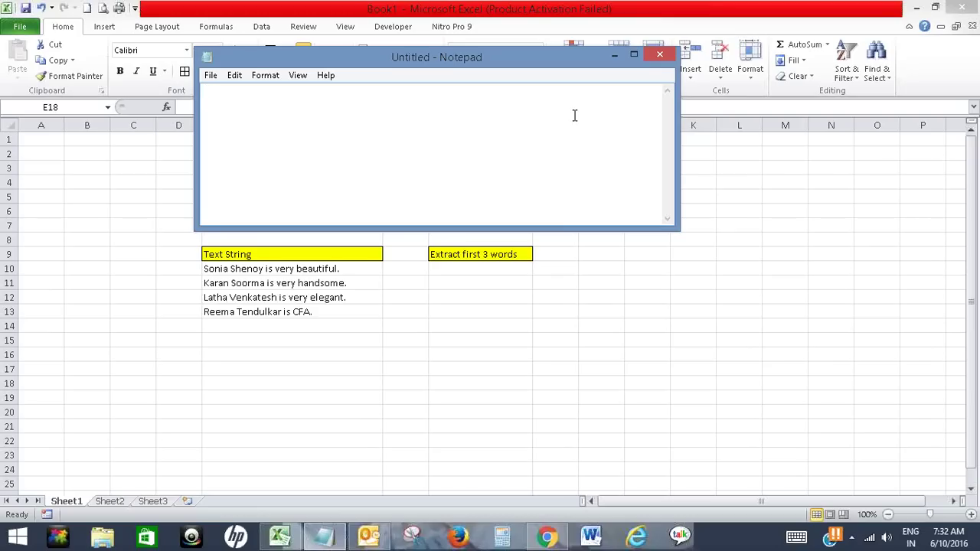
Step: Type 'Hello,' and a line saying the video shows how to extract the first two or n words in Excel
type("Hello,")
key("Return")
key("Return")
type("In this vi")
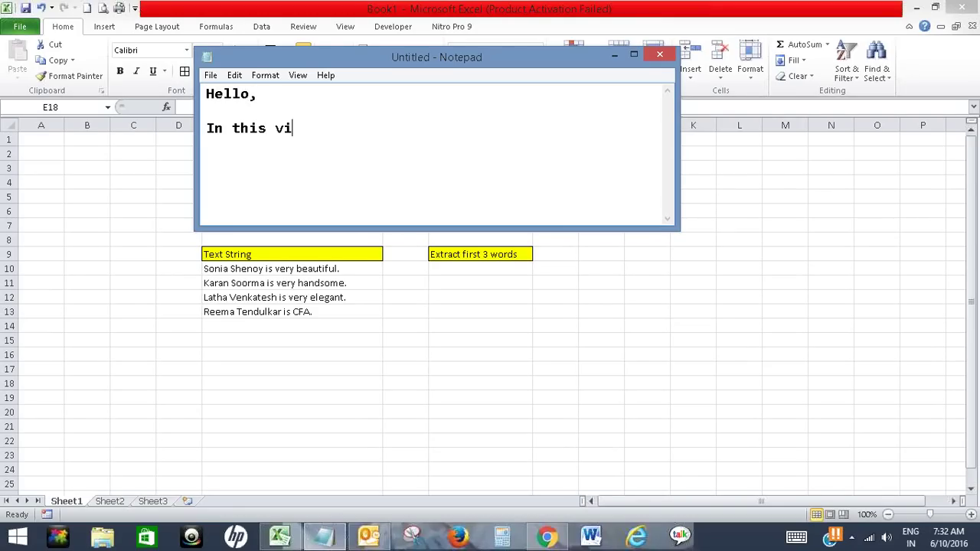
type("deo, I will ")
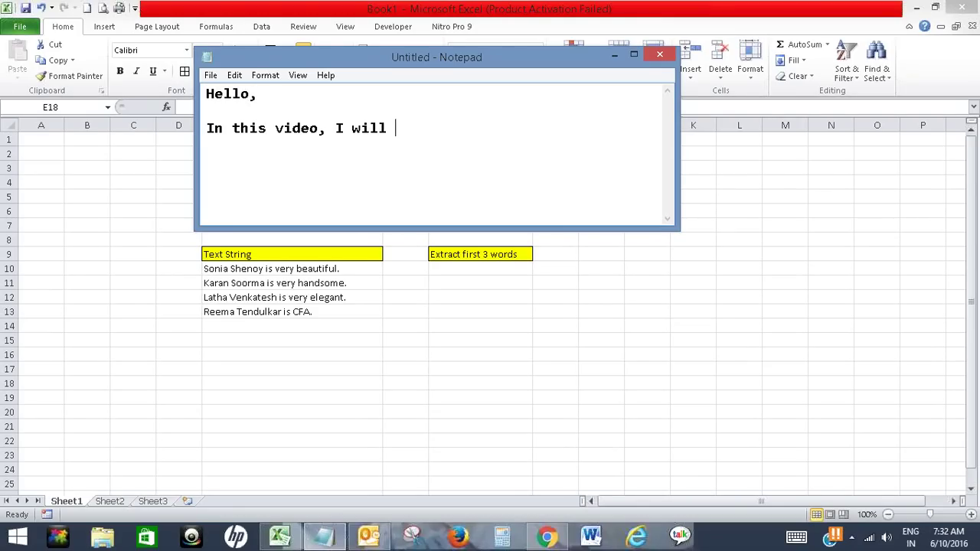
type("show how to ex")
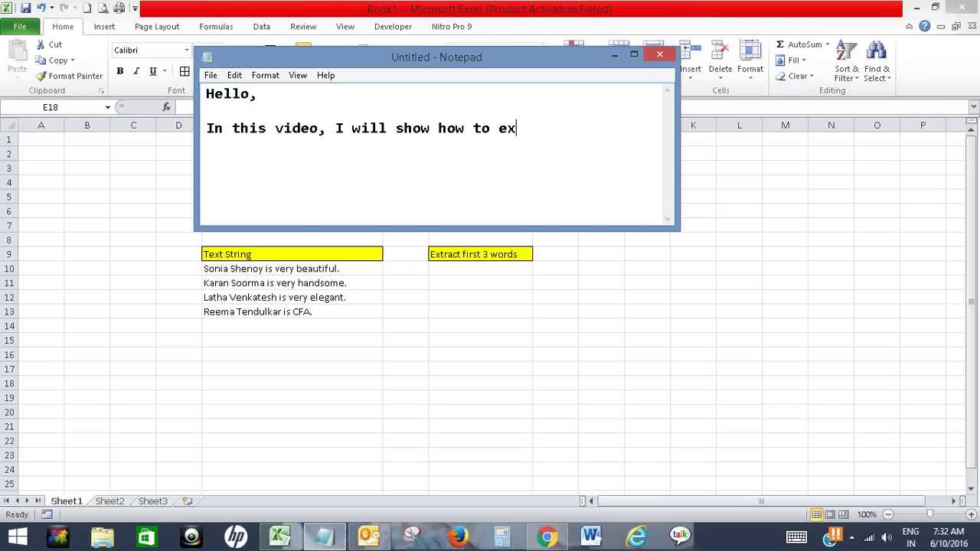
type("tract firs")
type("t two")
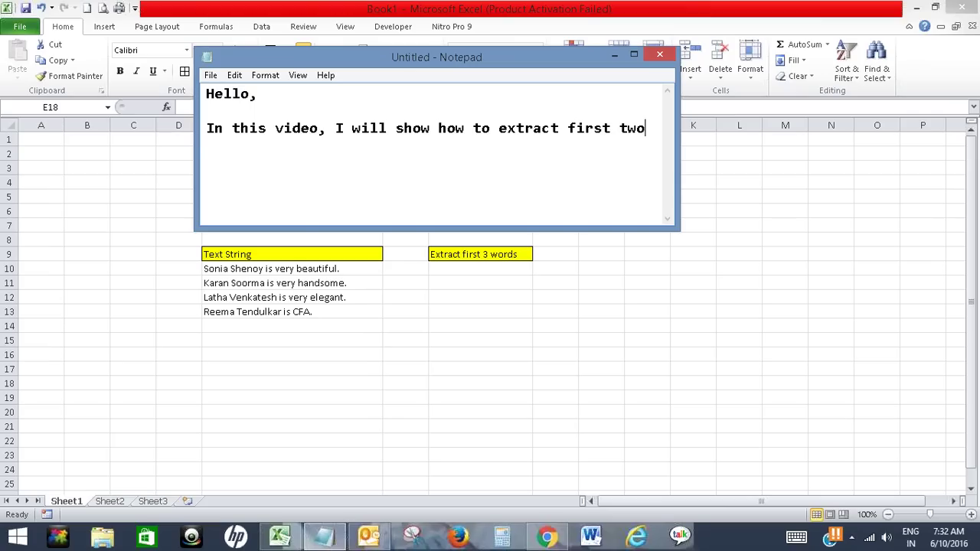
type(" or n word")
type("s from te")
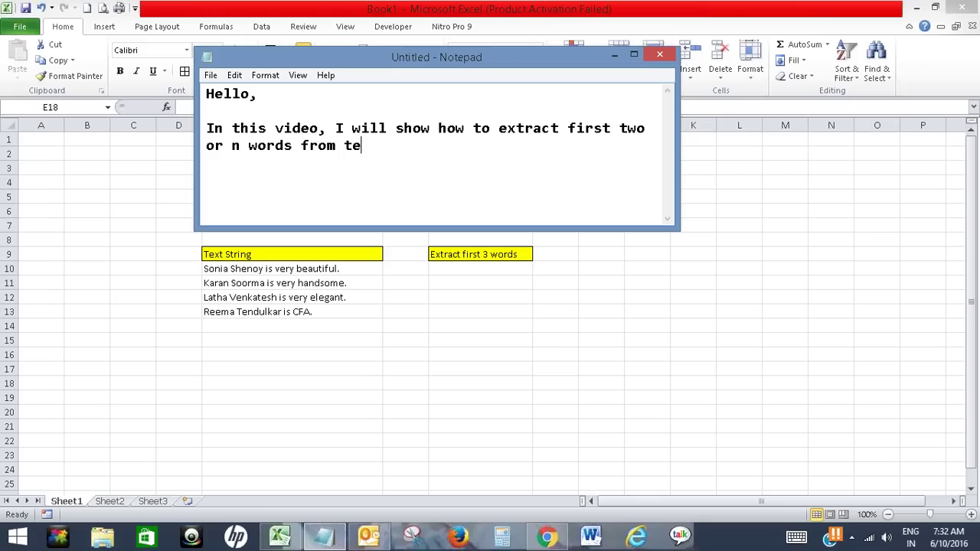
type("xt string")
type(" in Exc")
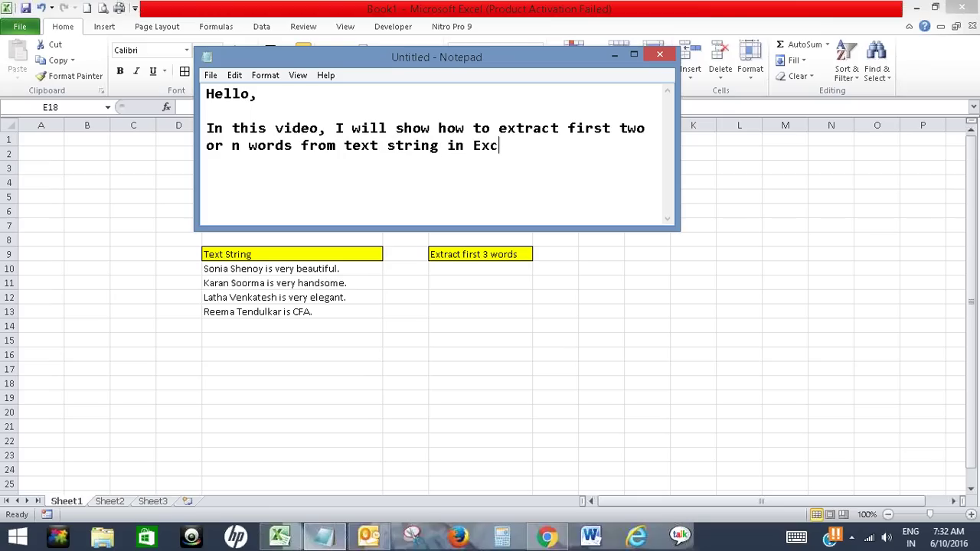
type("el.")
key("Return")
key("Return")
Step: Add the example about extracting the first three words from a space-separated text string
type("For")
type(" example, I")
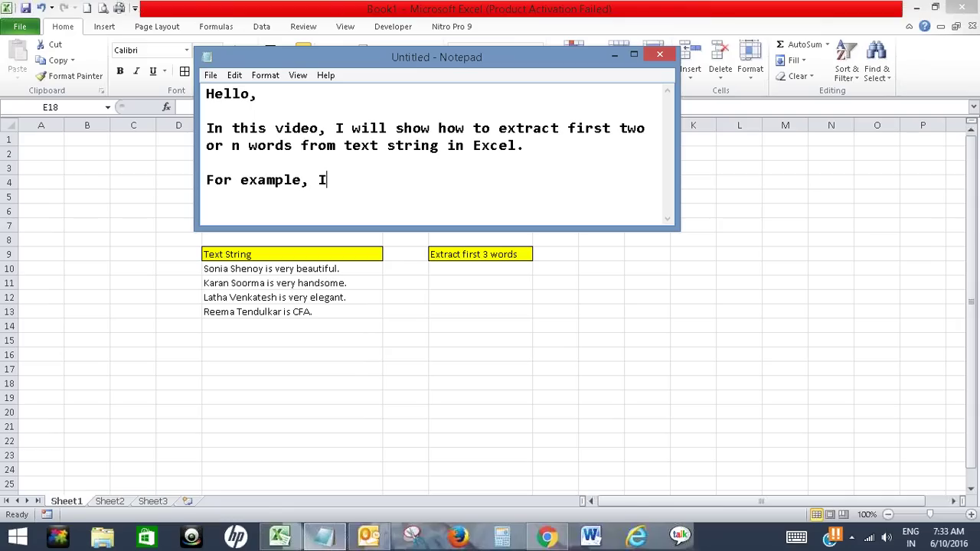
type(" have a ")
type("text st")
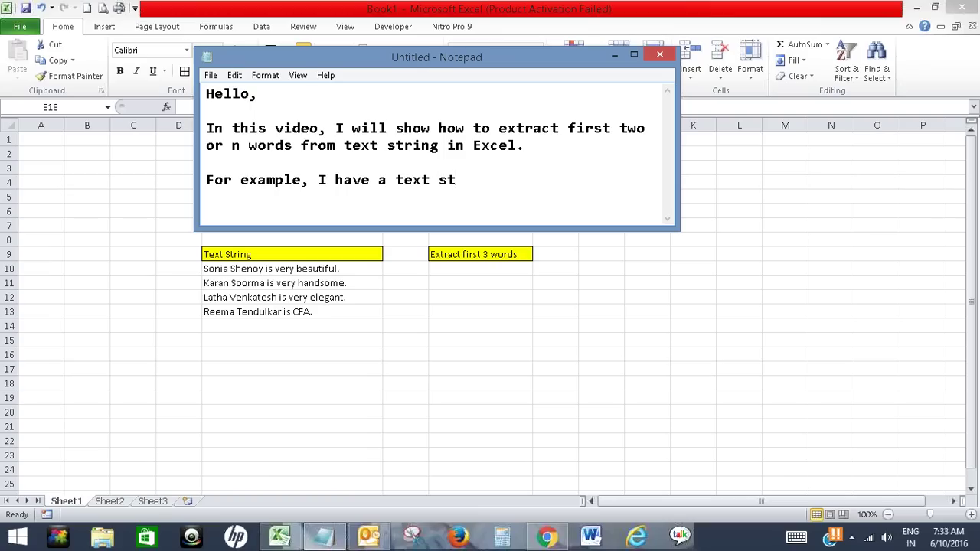
type("ring w")
type("hich are")
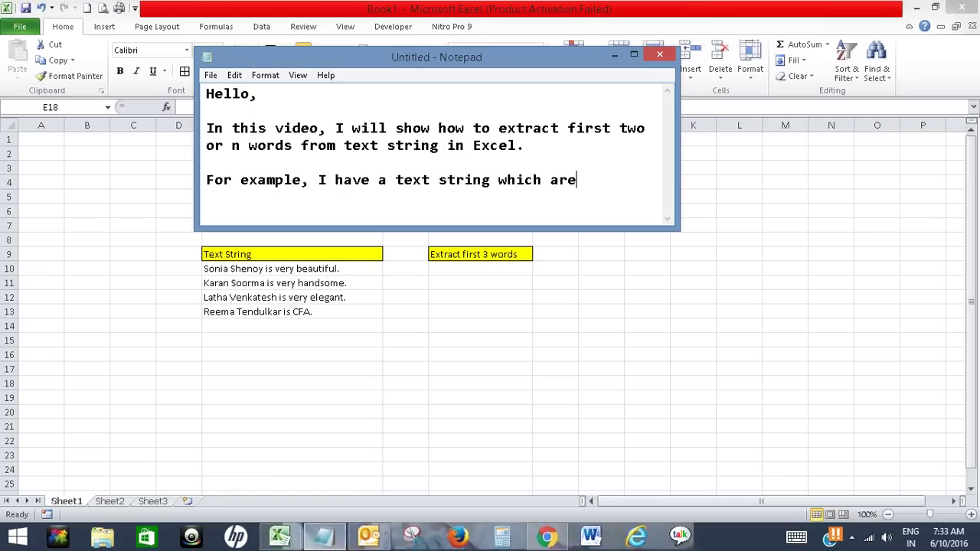
type(" seperated ")
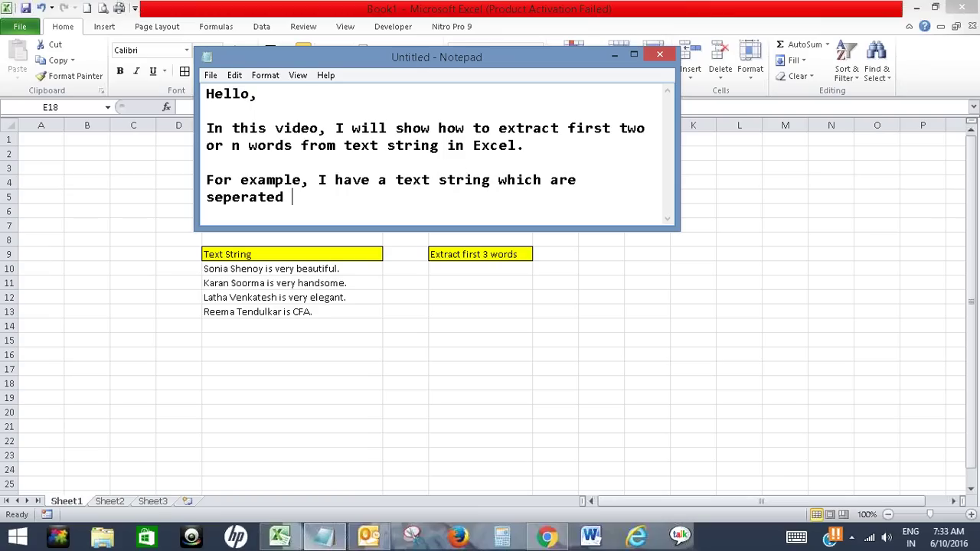
type("by spac")
type("e,")
key("BackSpace")
key("BackSpace")
type(".")
type(" I want to ")
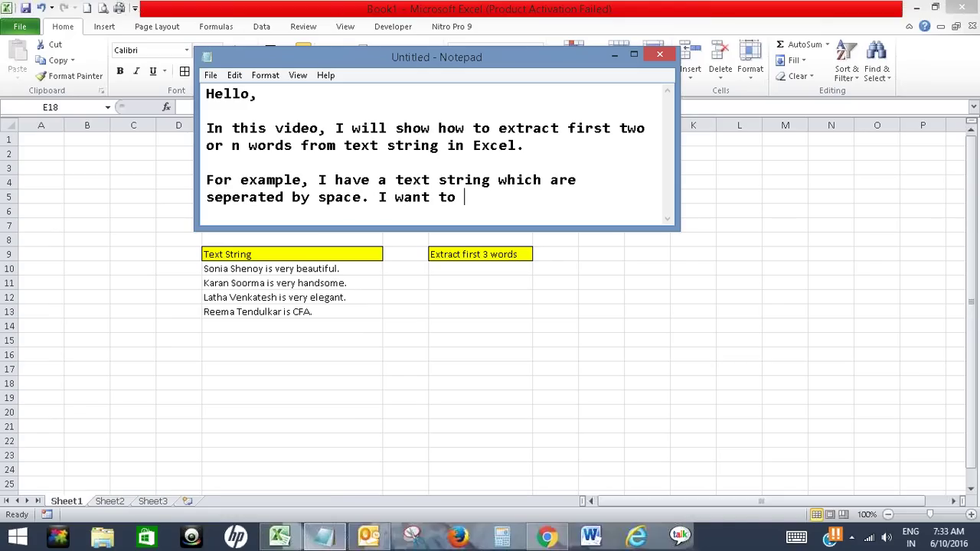
type("extract ")
type("ir")
key("BackSpace")
key("BackSpace")
type("frist")
key("BackSpace")
key("BackSpace")
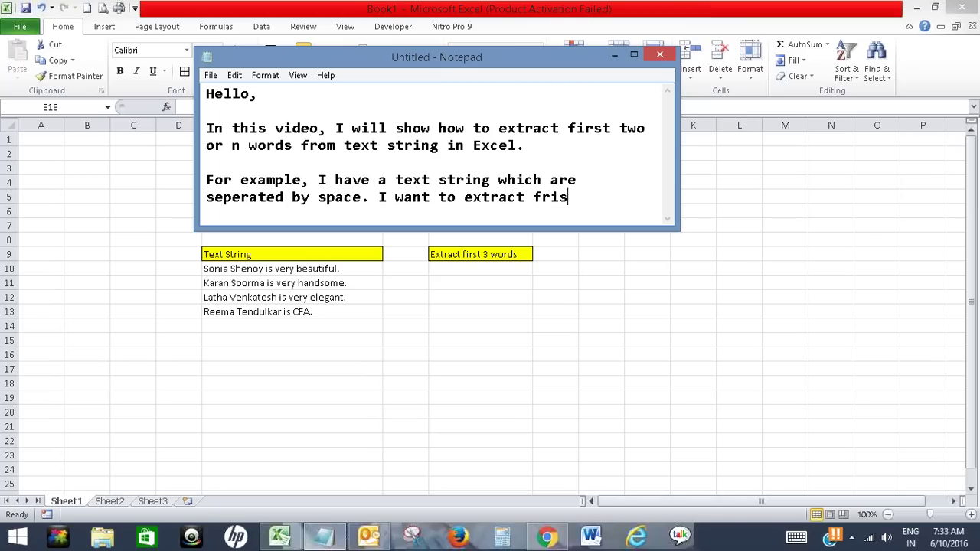
key("BackSpace")
key("BackSpace")
key("BackSpace")
type("irst th")
type("ree words ")
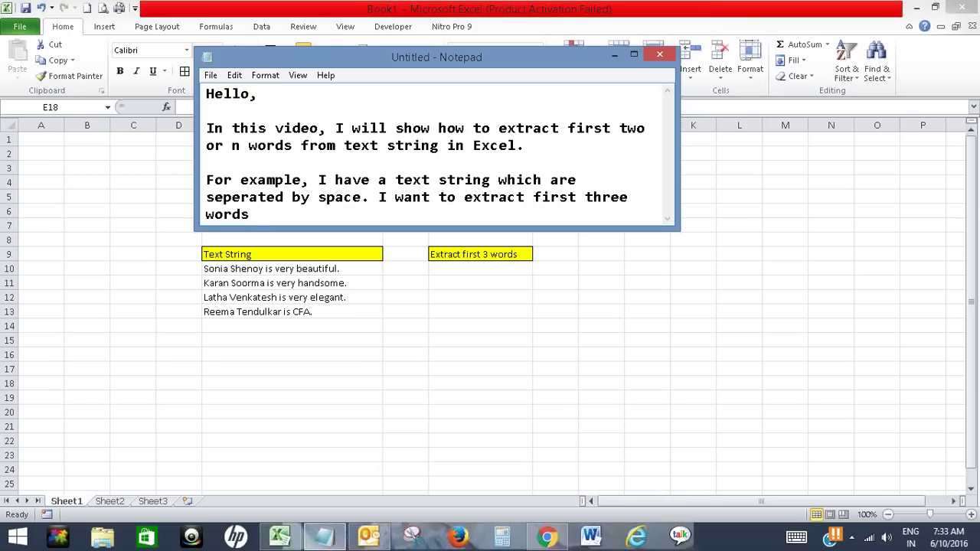
type("from ")
type("the cell value")
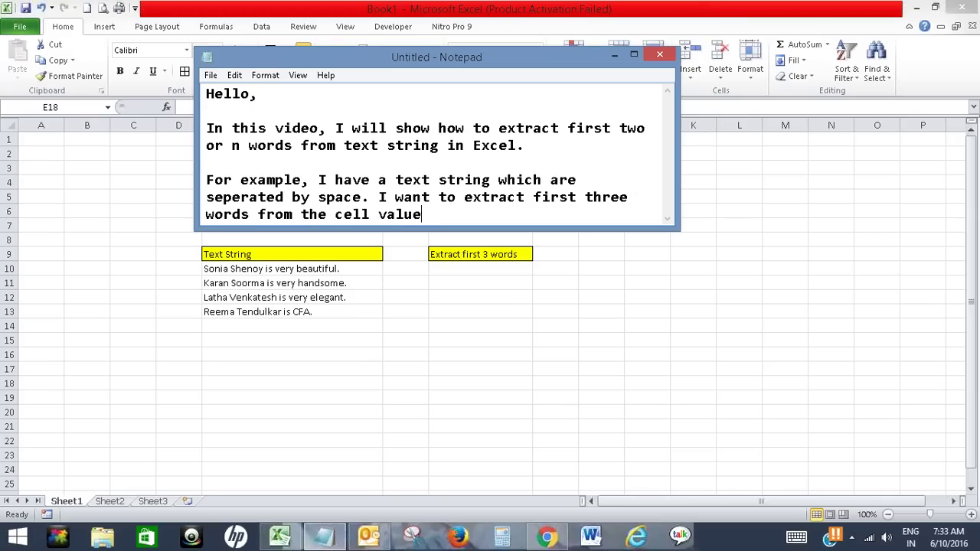
type(".")
key("Return")
key("Return")
Step: Write 'So, let me show, how we can get this done.' and switch to the Excel sheet
type("So")
key("BackSpace")
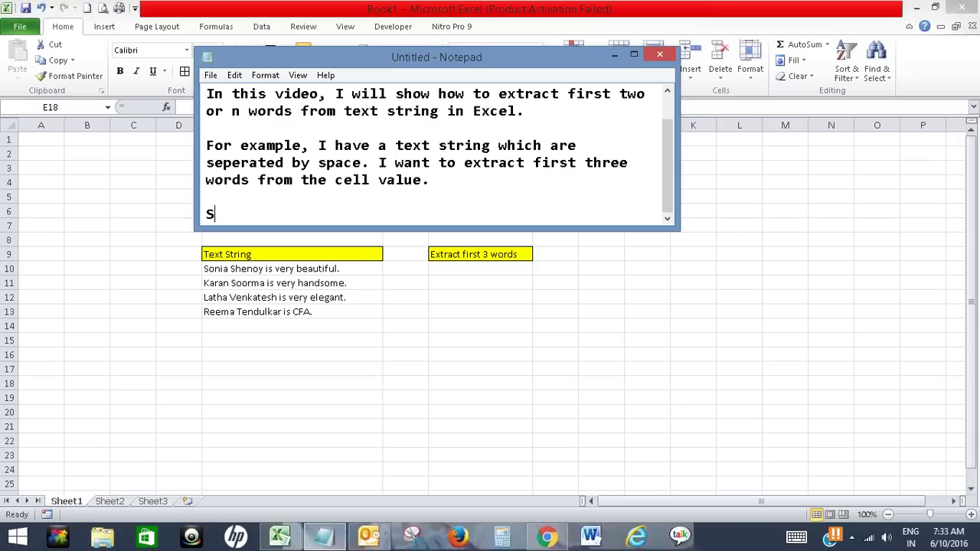
type("o, let me show, h")
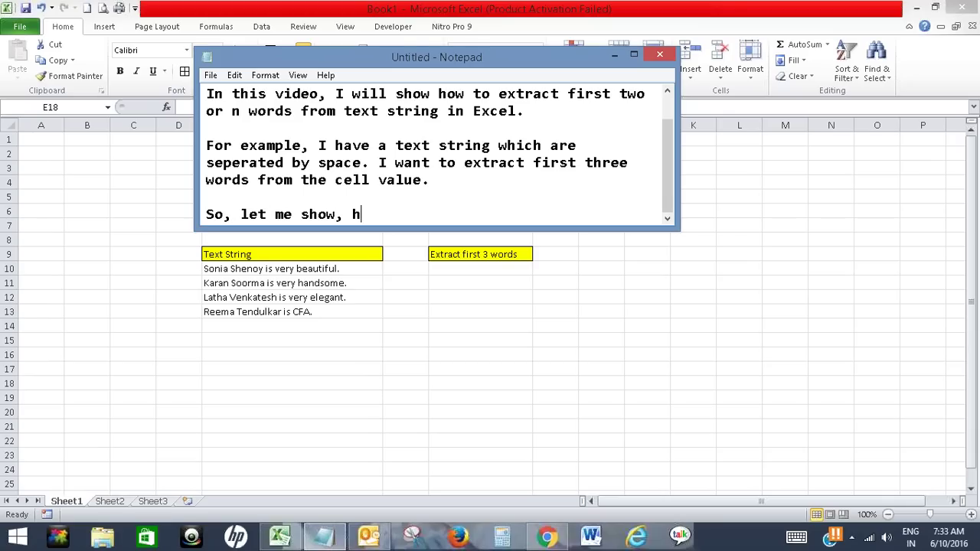
type("ow we can get th")
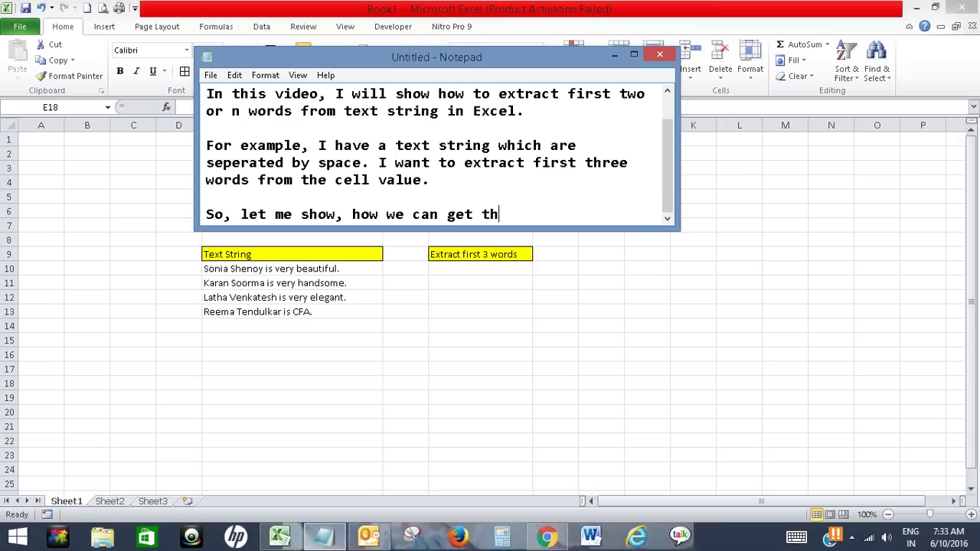
type("is done.")
left_click(441, 271)
Step: In G10, begin the formula =LEFT(TRIM(E10),FIND("^" and start the SUBSTITUTE function
left_click(444, 269)
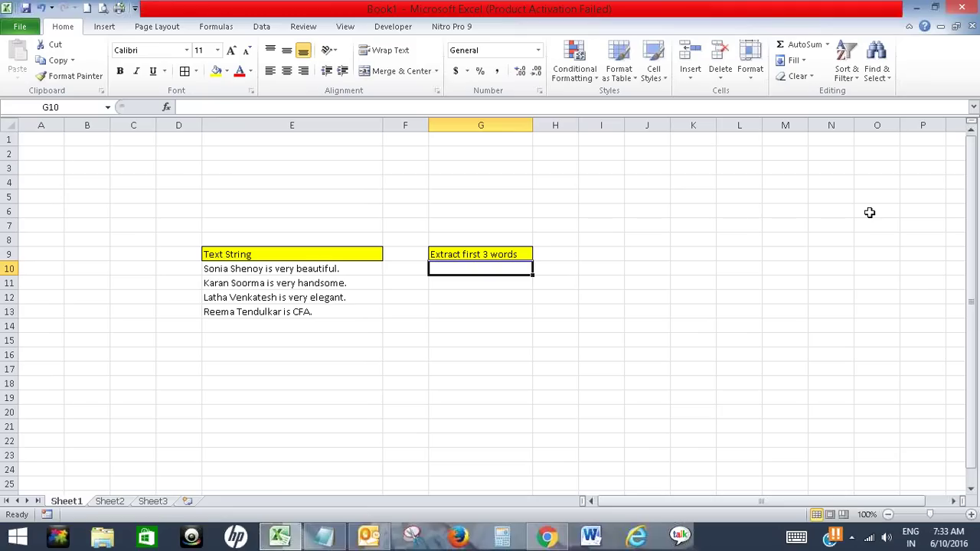
type("=")
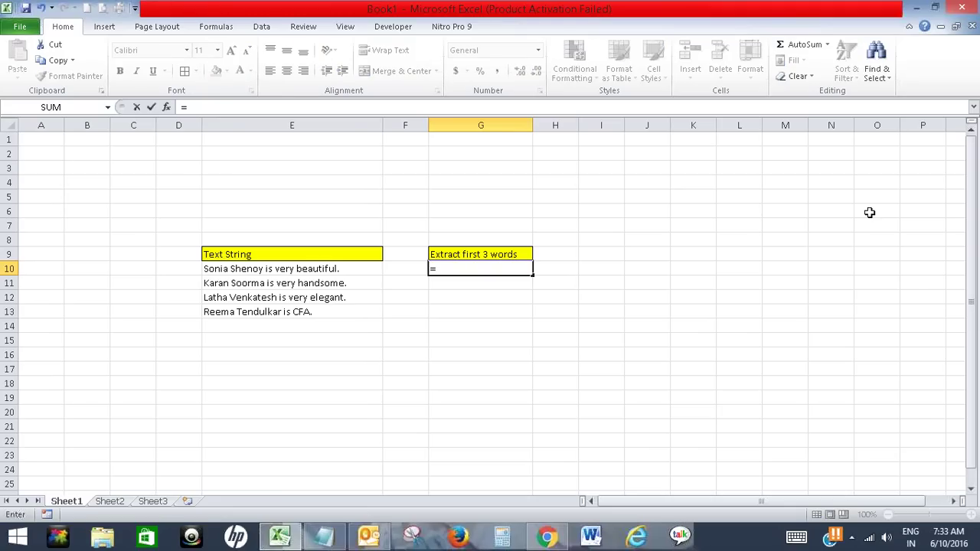
type("Left(")
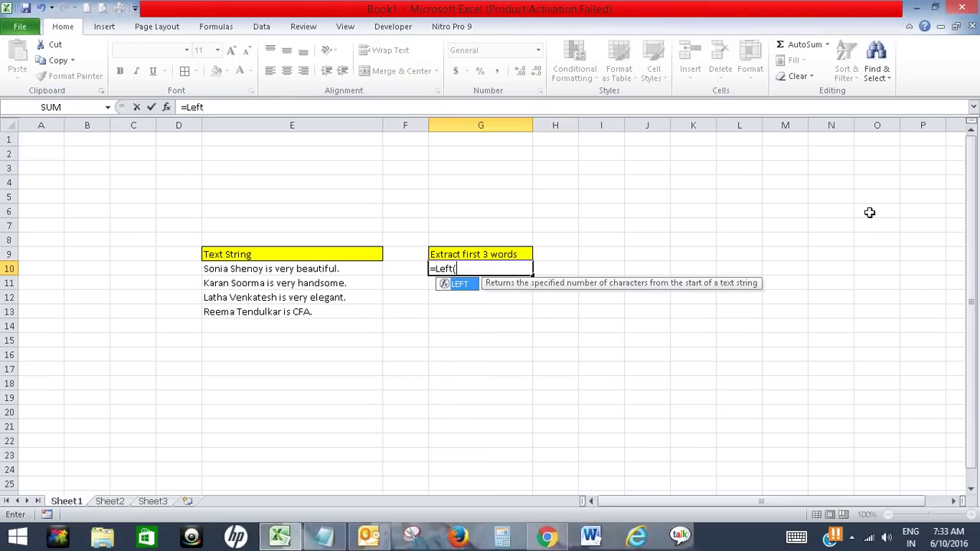
type("trim")
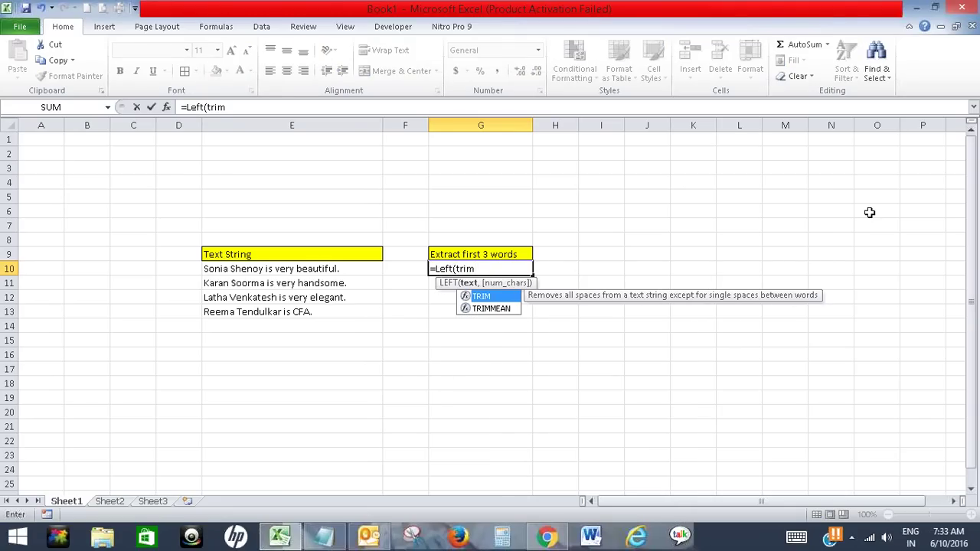
type("(E")
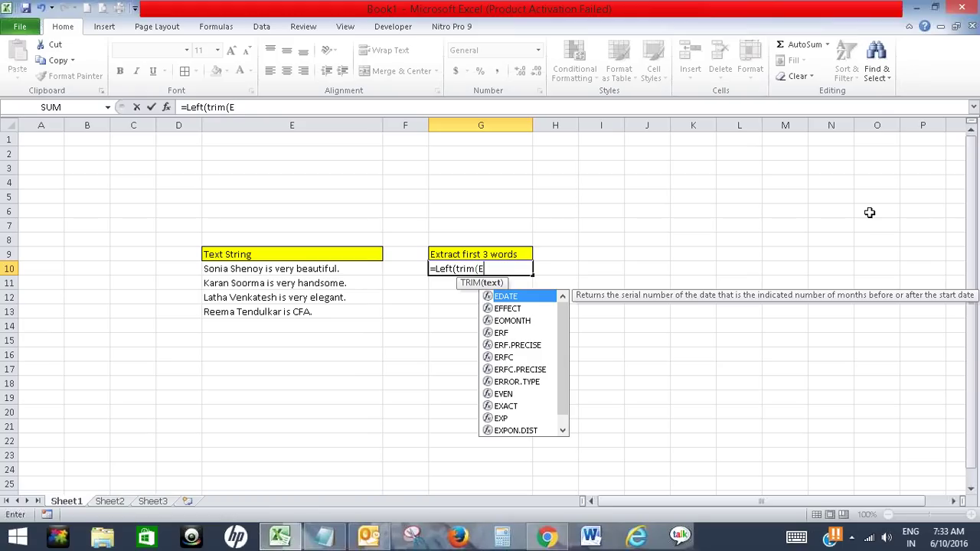
type("10)")
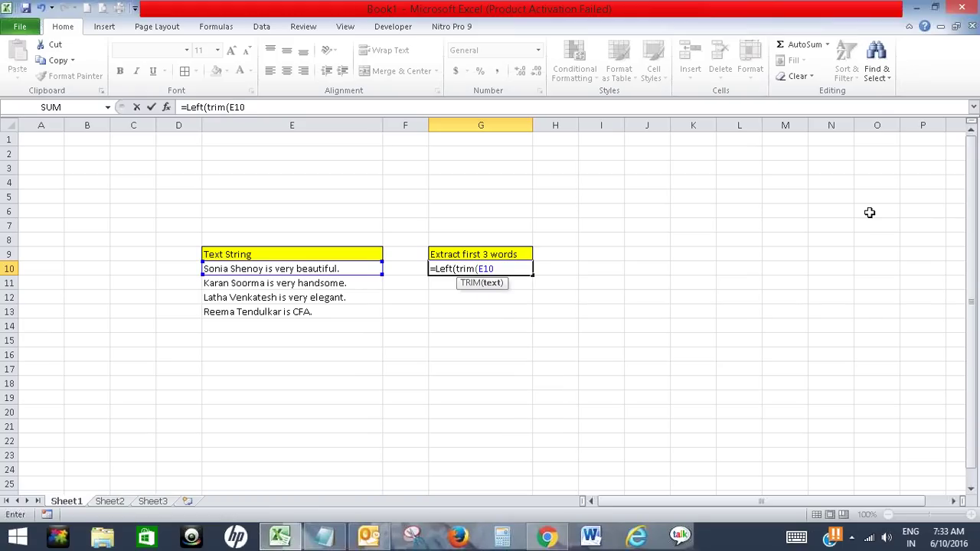
type(",")
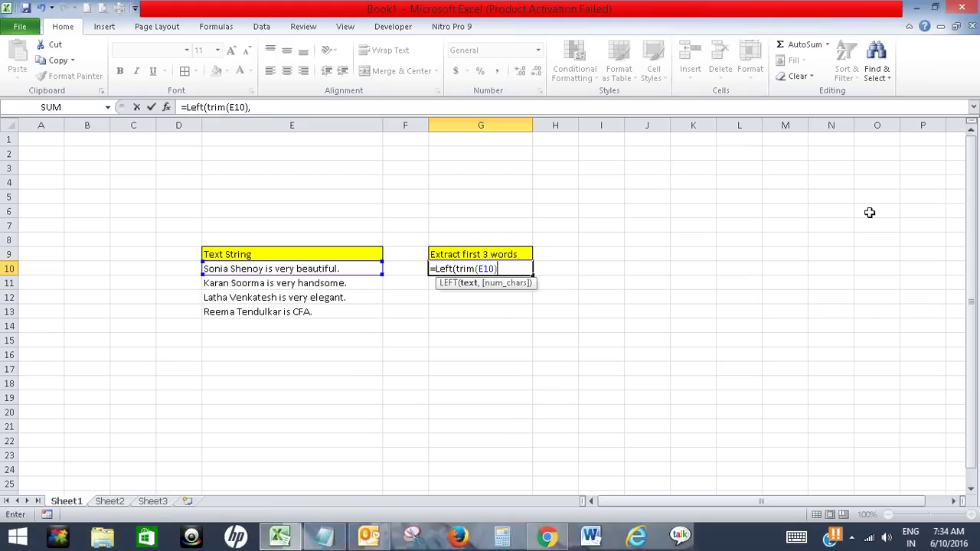
type("Find(\"^")
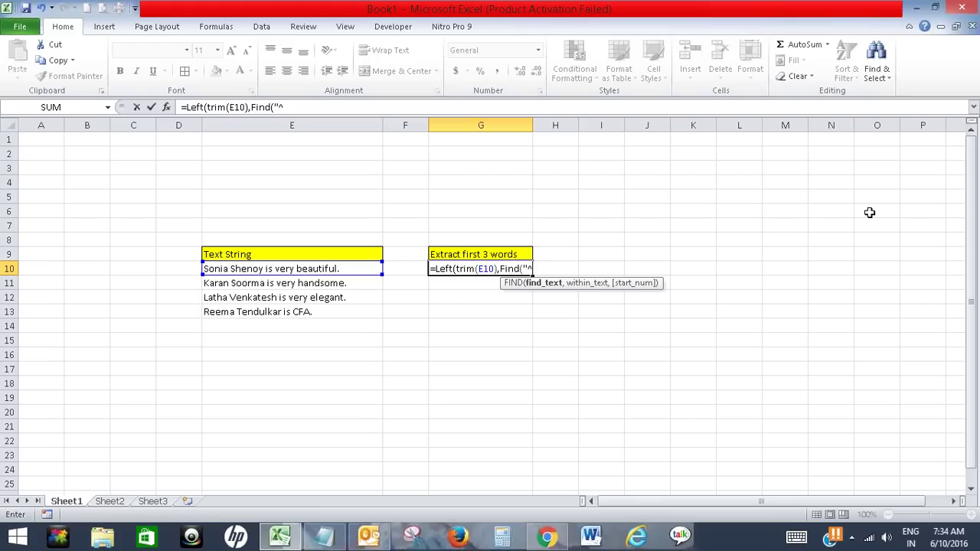
type("\"")
type(")")
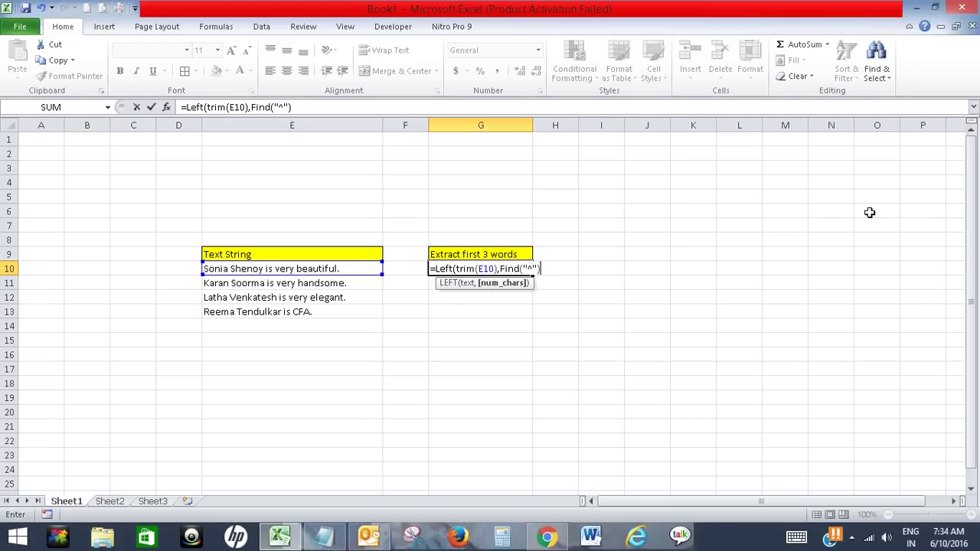
type(",su")
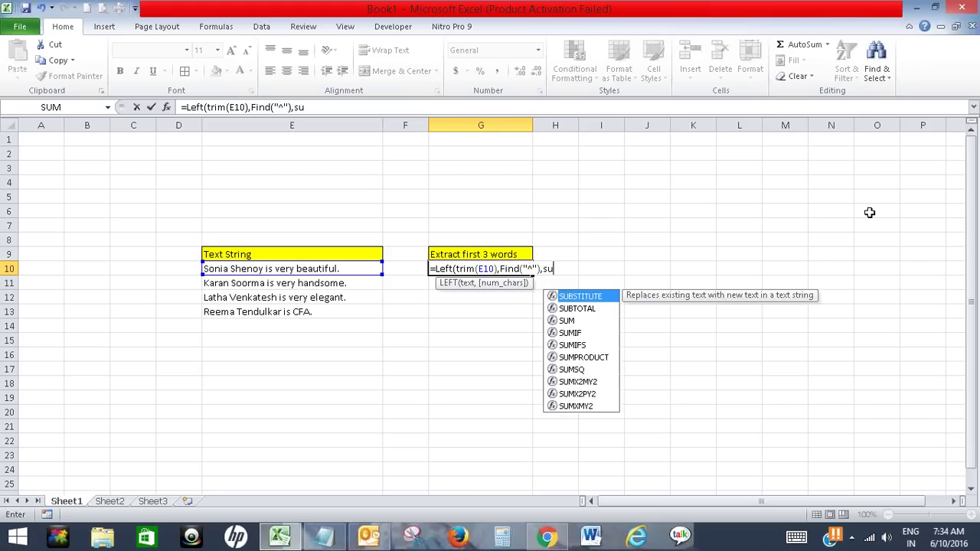
type("bm")
Step: Complete the G10 formula with SUBSTITUTE(TRIM(E10)&" "," ","^",3))-1)
key("BackSpace")
type("stitute")
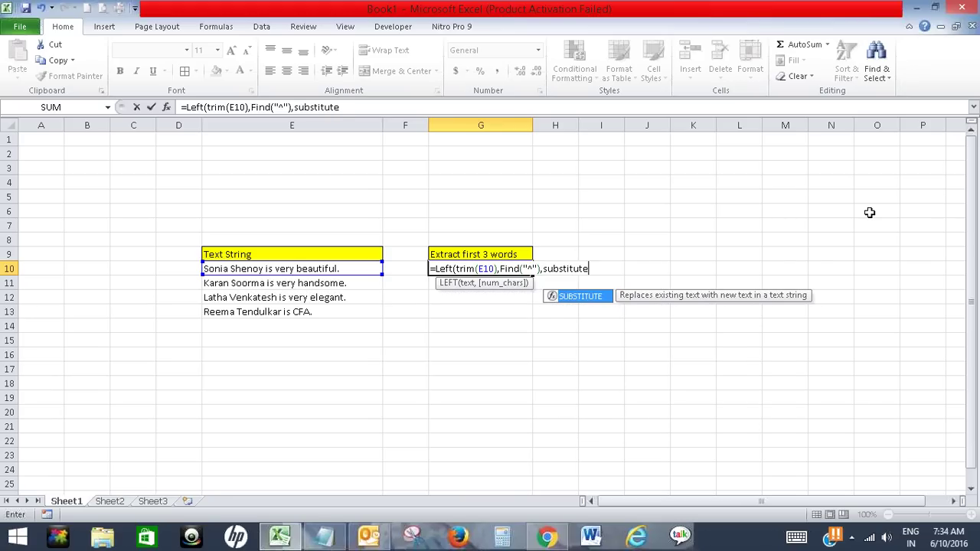
type("(")
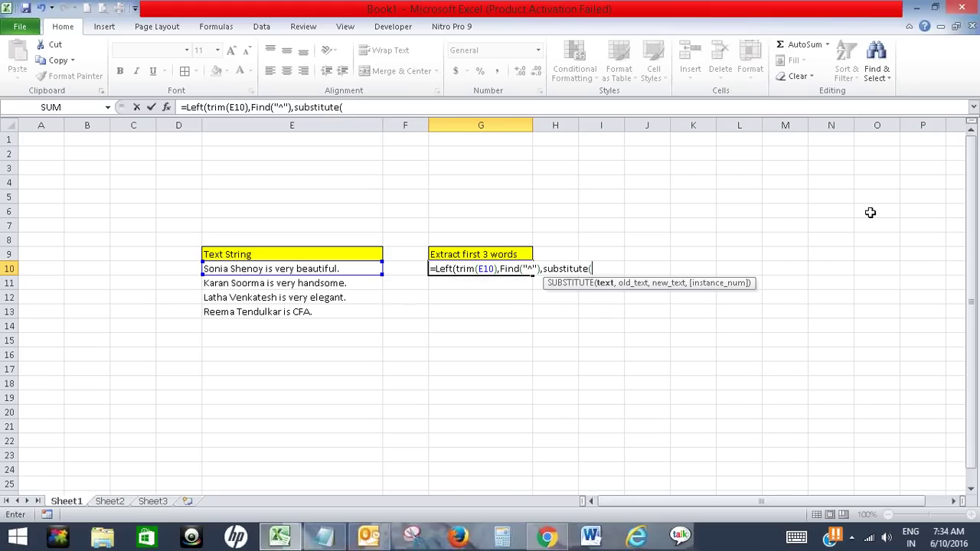
type("trim")
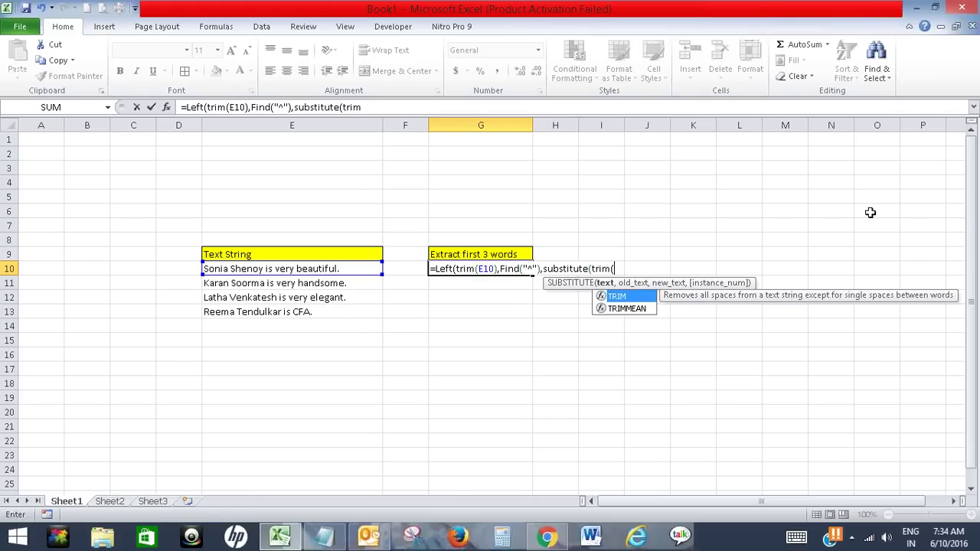
type("(")
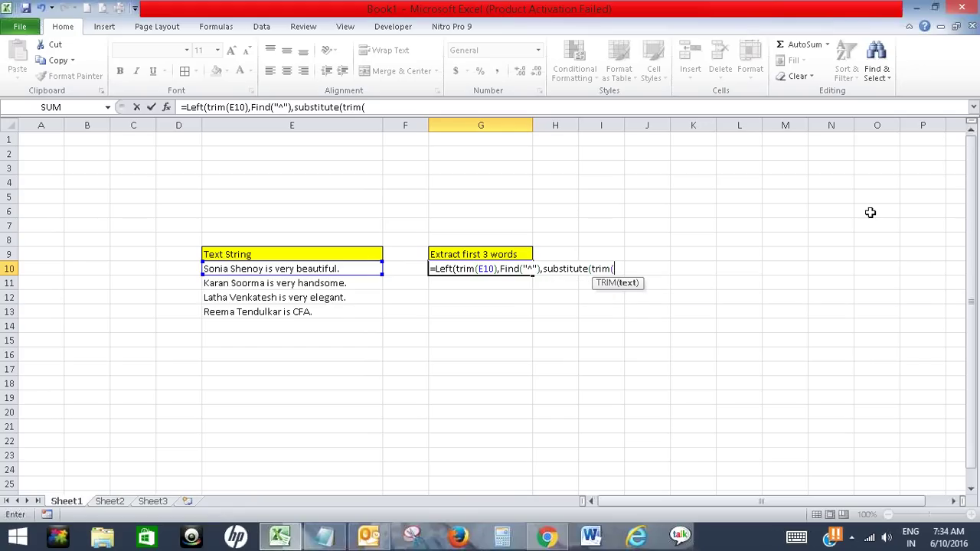
type("E10")
type(")")
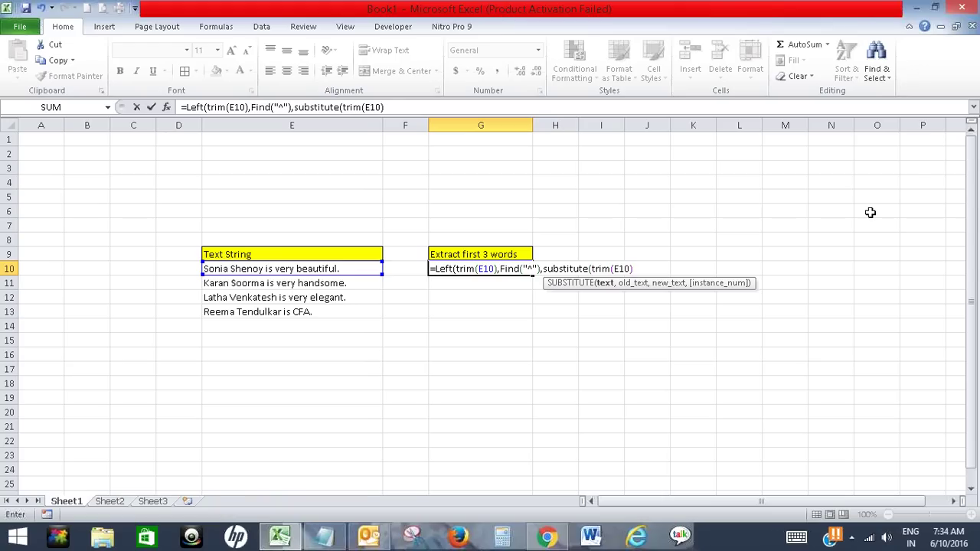
type("&")
type("\" \"")
type(",")
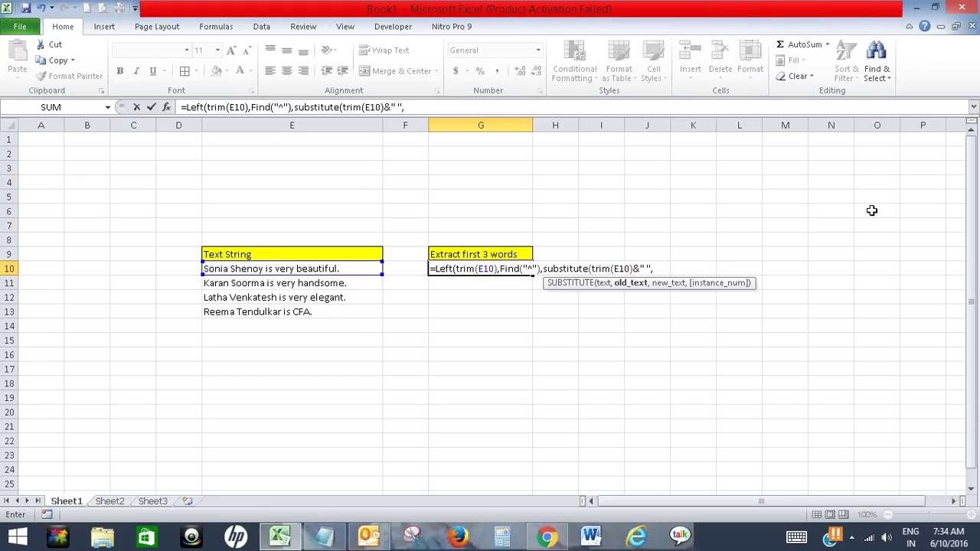
type("\" \"")
type(",")
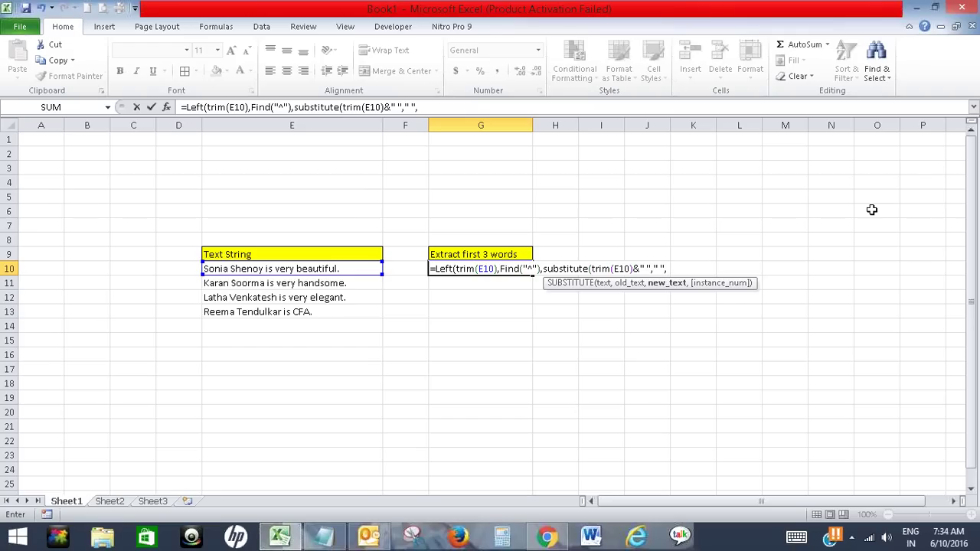
type("\"")
type("^\"")
type(",3")
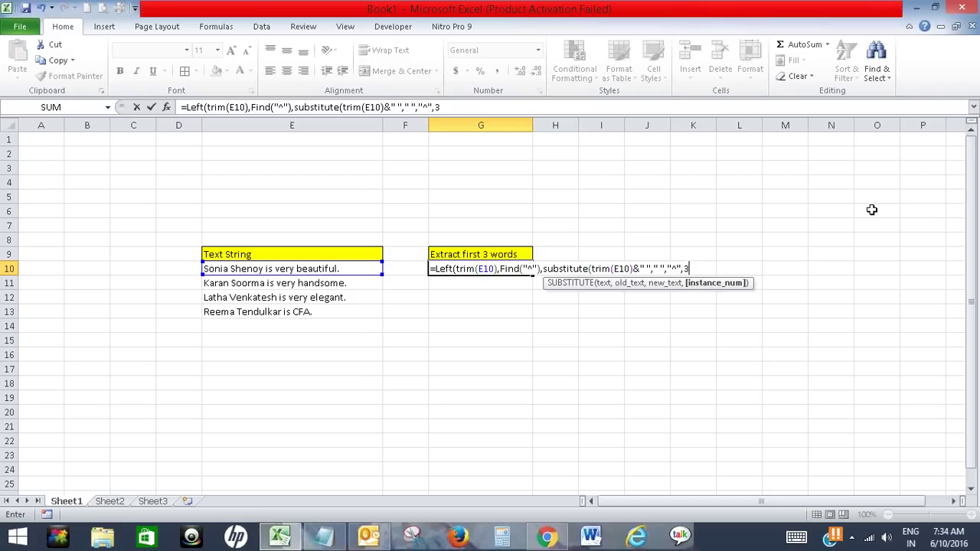
type(")")
type(")-1")
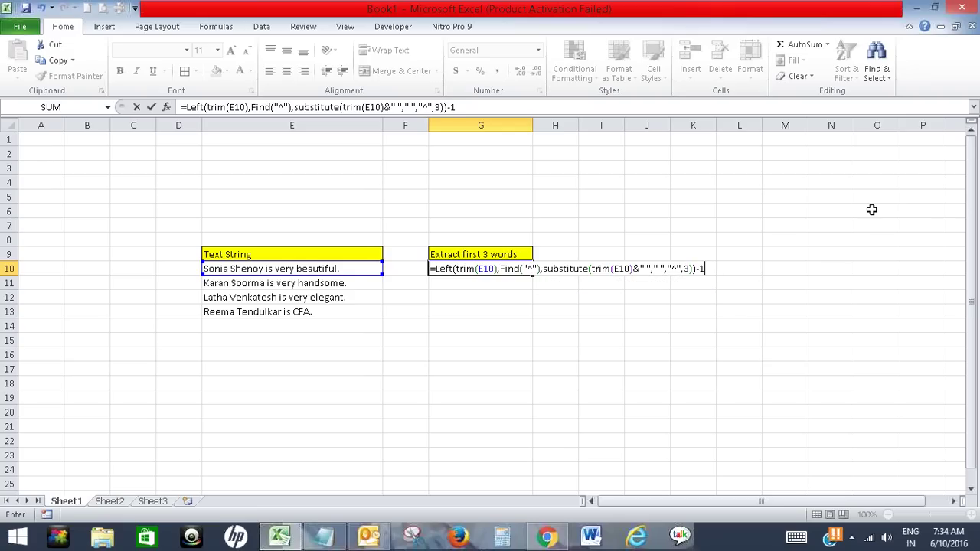
type(")")
Step: Remove the extra bracket after FIND("^" so G10 returns E10's first three words
key("Return")
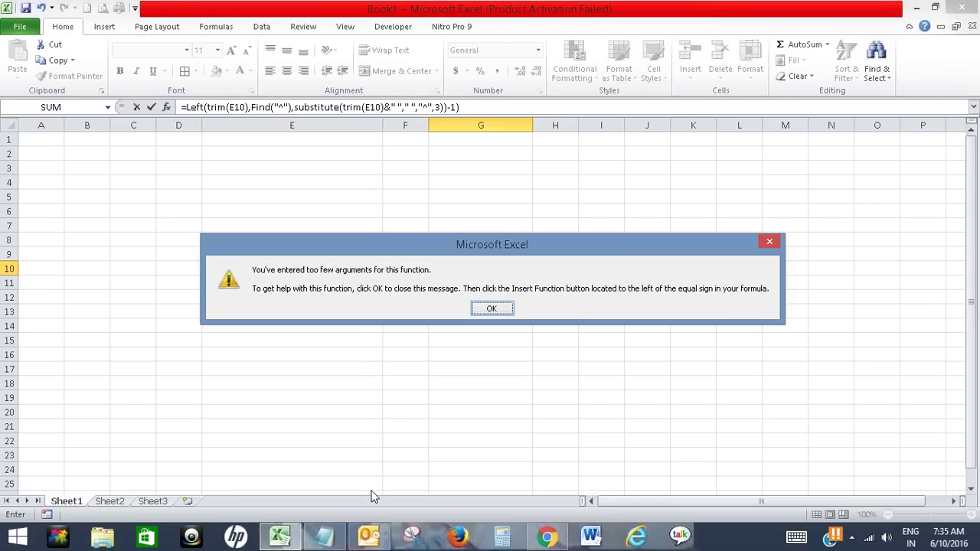
left_click(490, 307)
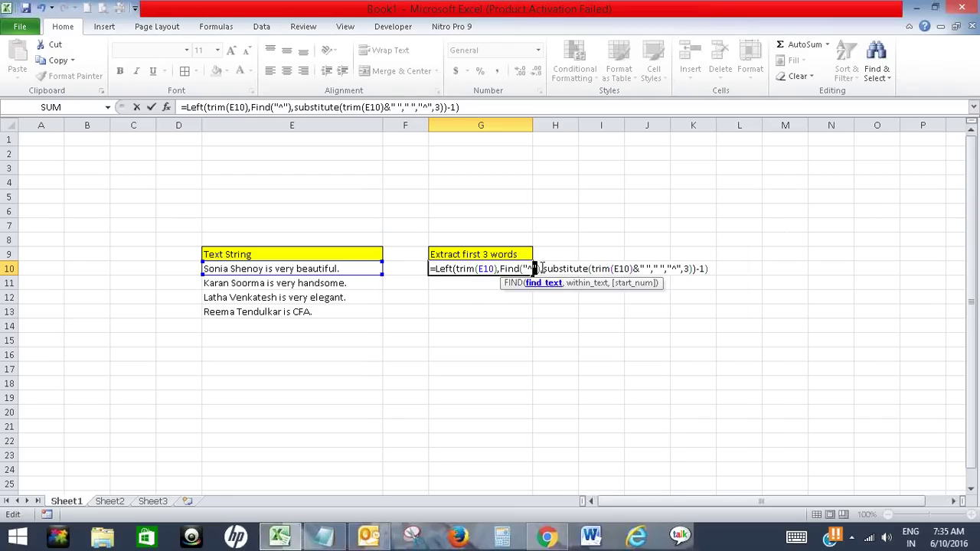
left_click(548, 263)
left_click(568, 267)
key("BackSpace")
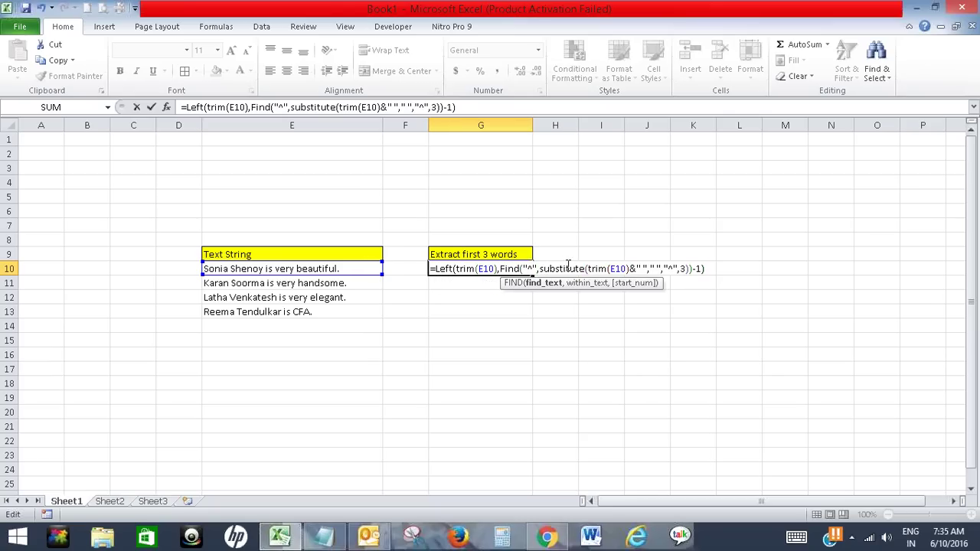
key("Return")
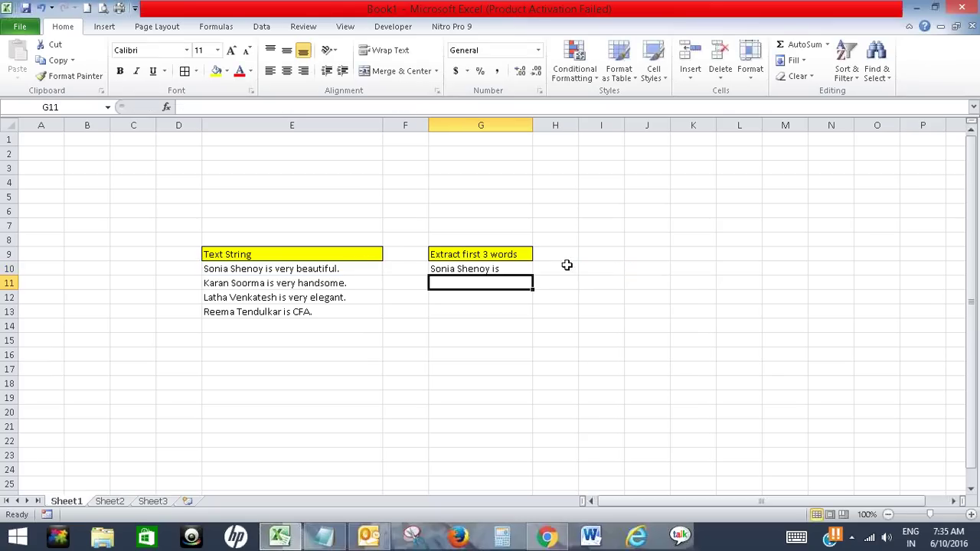
left_click(511, 265)
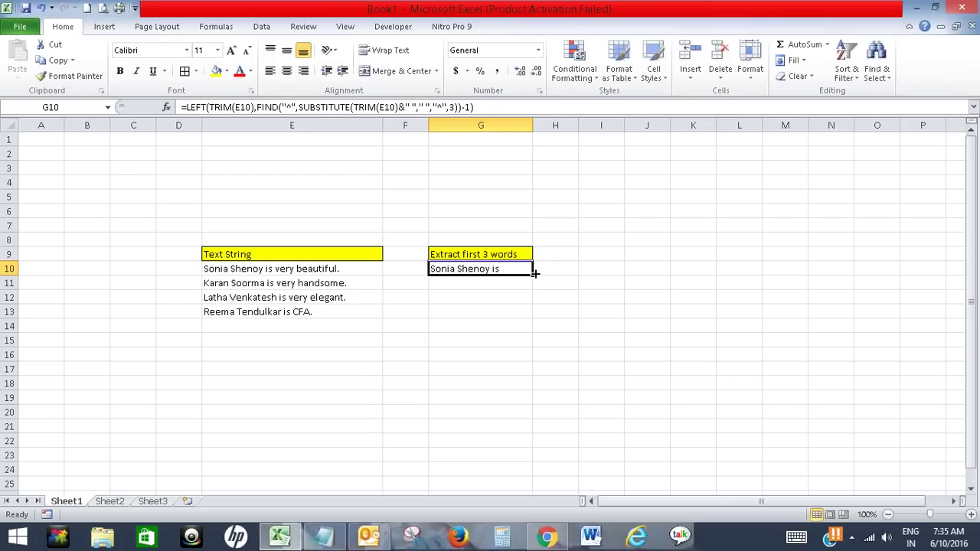
Step: Fill the G10 formula down to G13, then bring the Notepad notes back to the front
left_click_drag(532, 275, 531, 320)
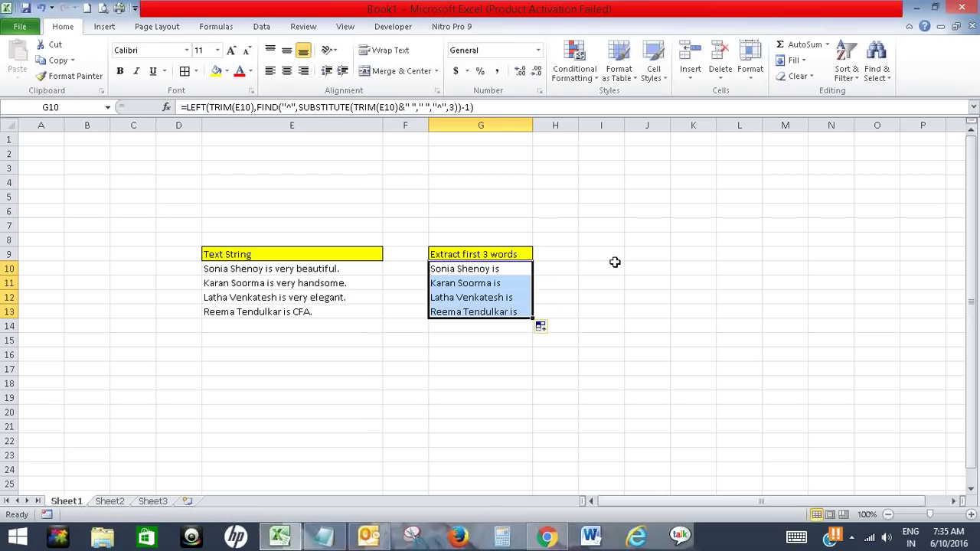
left_click(612, 264)
left_click(685, 229)
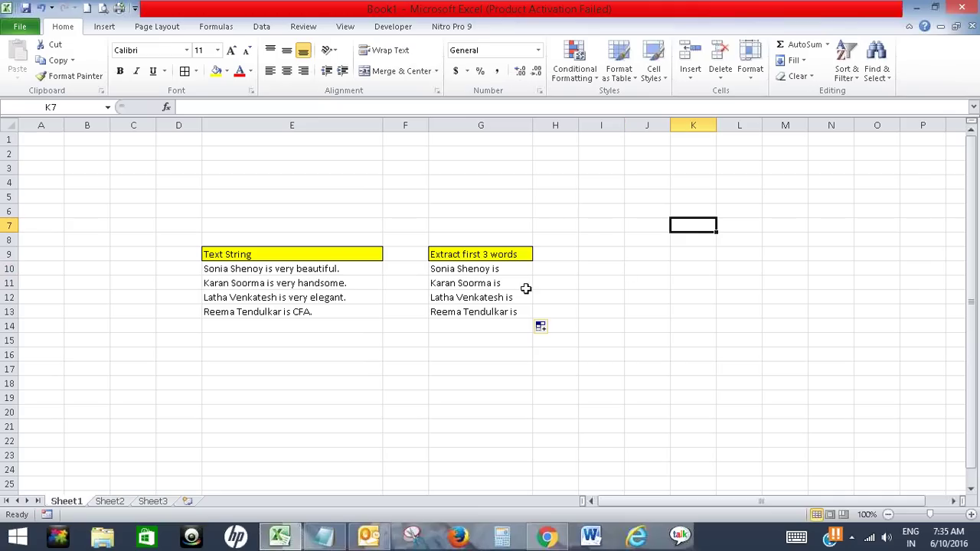
left_click(325, 540)
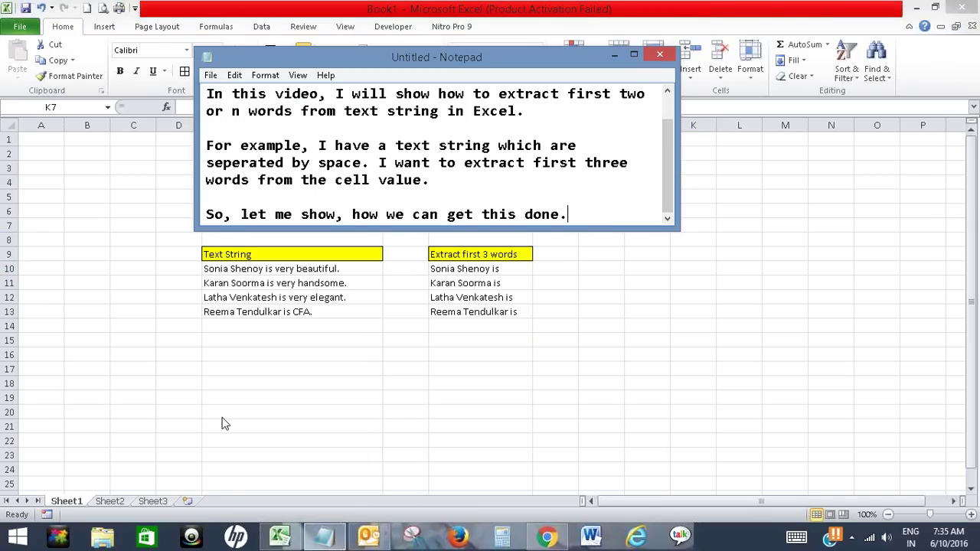
Step: Switch Excel to Sheet2, then note wanting different numbers of words for different strings
left_click(111, 505)
left_click(111, 505)
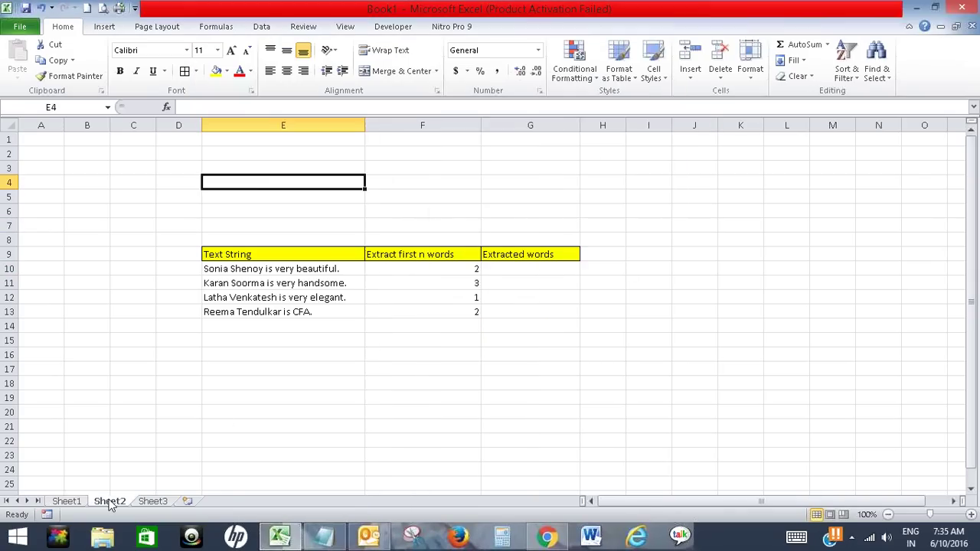
left_click(324, 535)
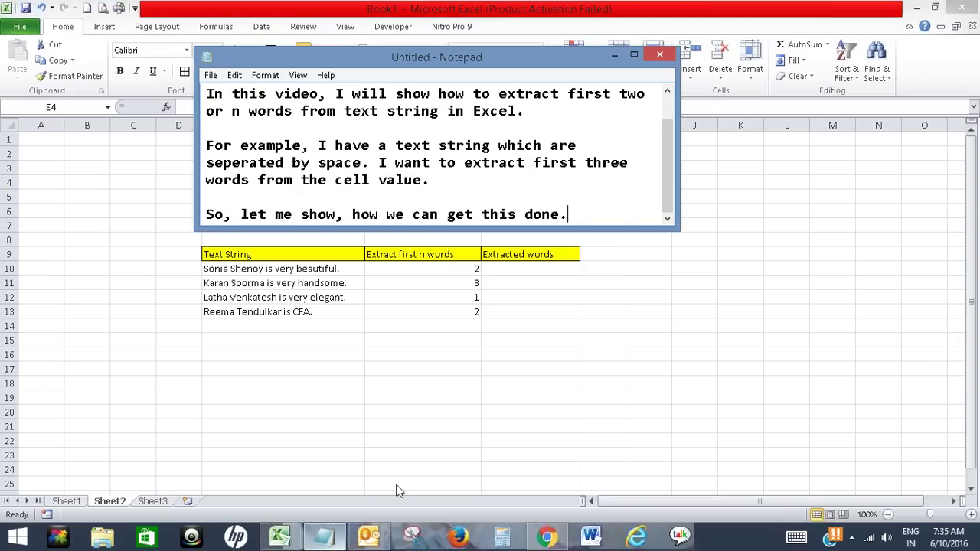
key("Return")
key("Return")
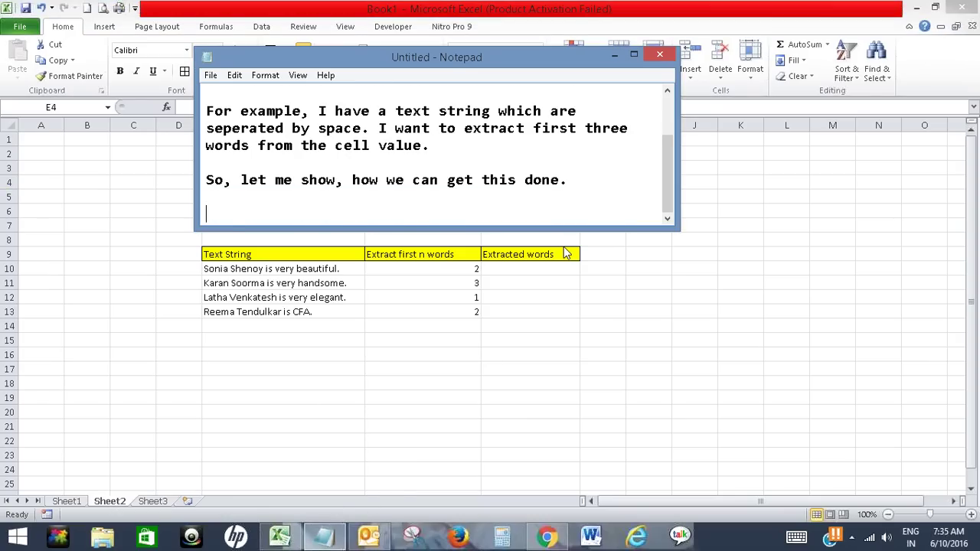
type("Now, supp")
type("ose")
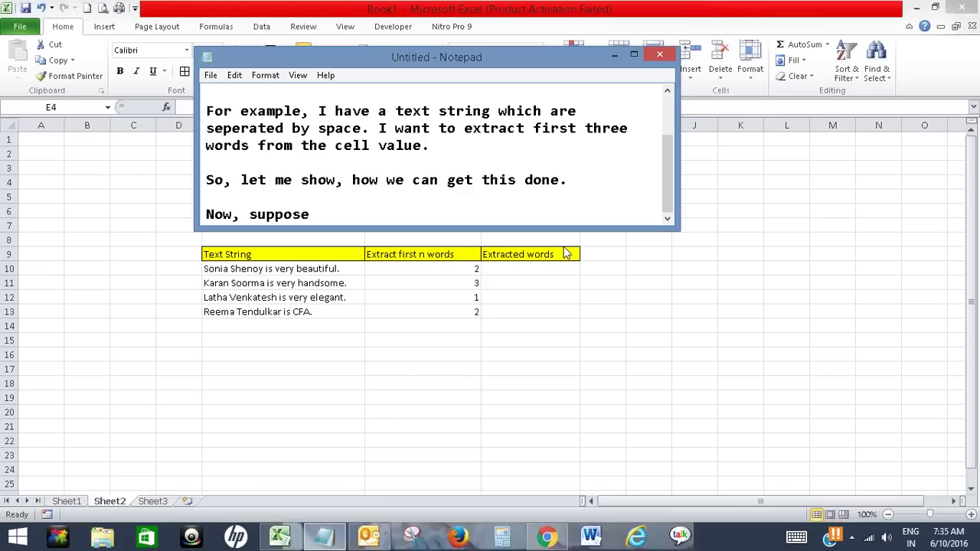
type(", if we want ")
type("to ext")
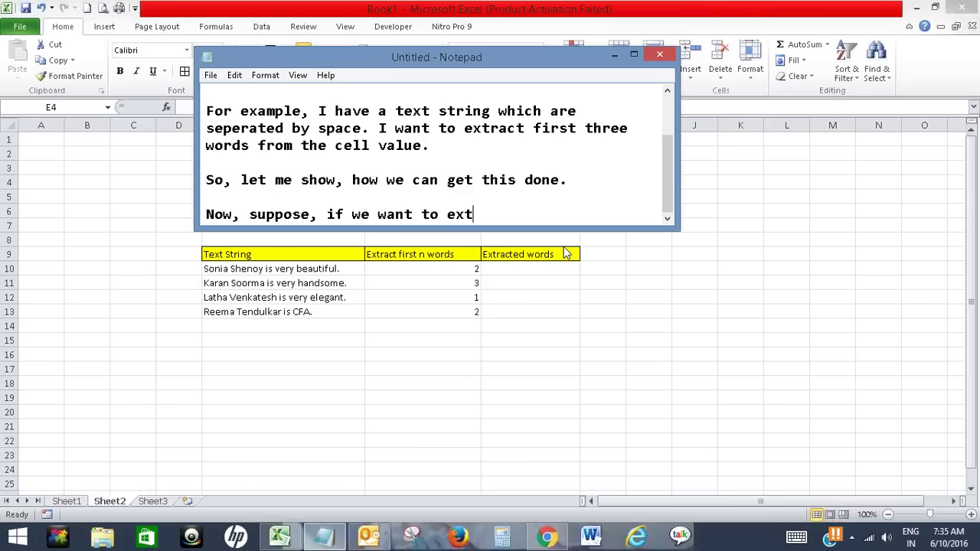
type("ract differ")
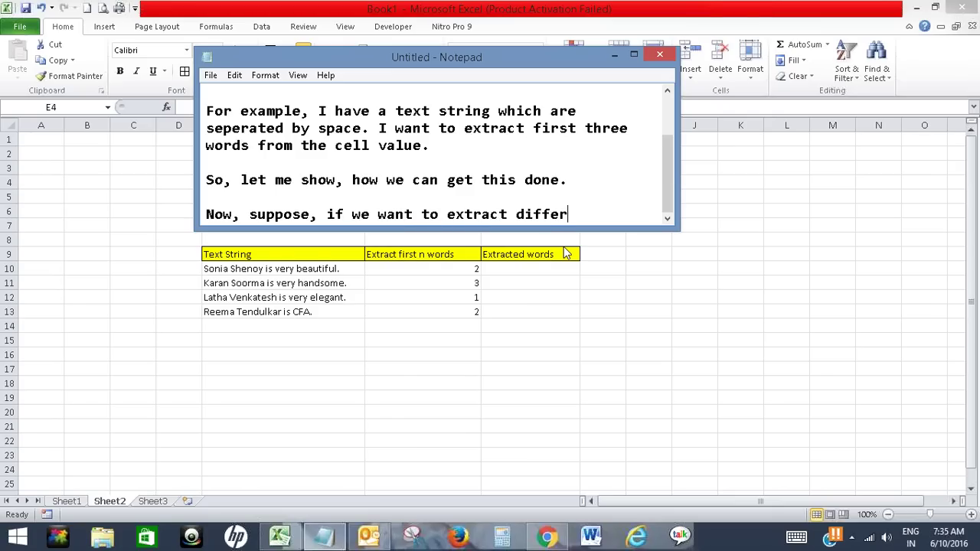
type("ent no.")
type(" of words ")
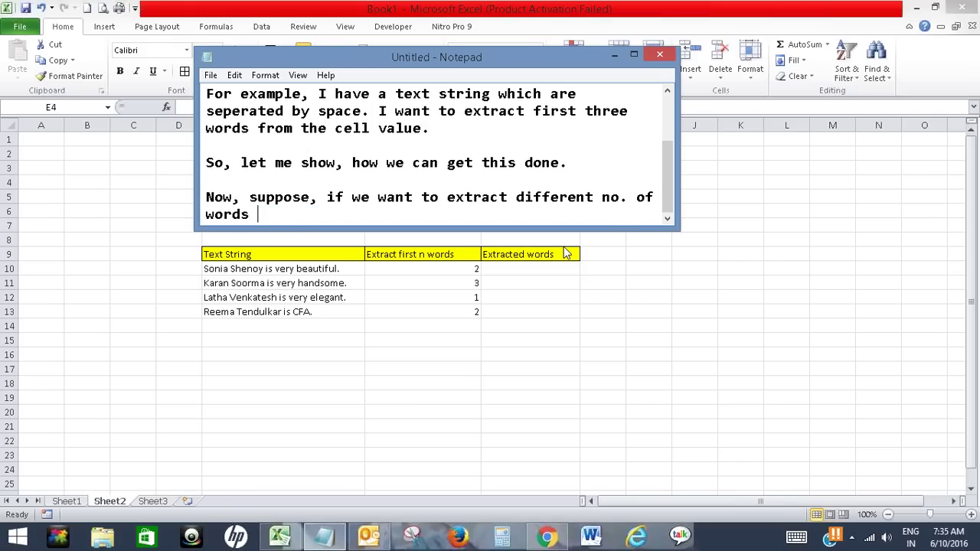
type("for differe")
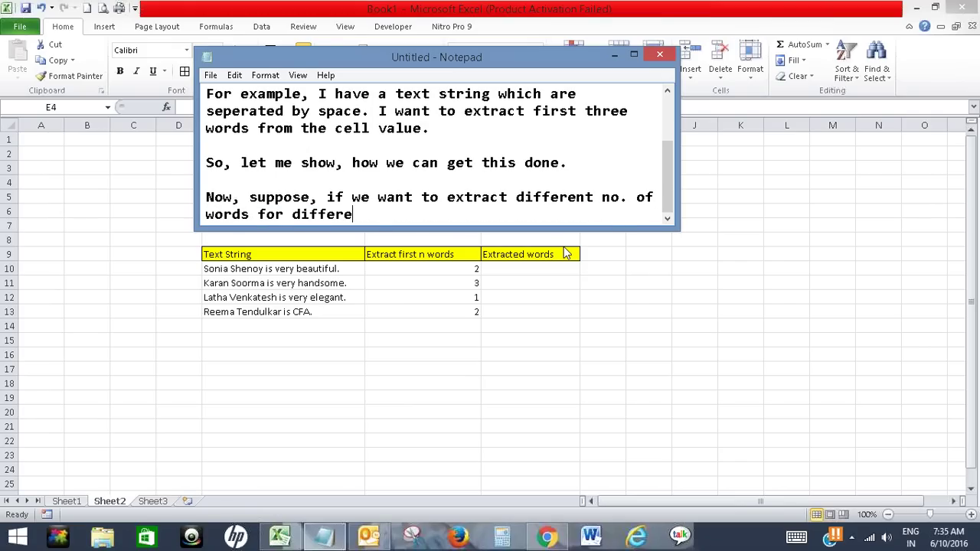
type("nt ")
type("tex")
type("t string.")
key("Return")
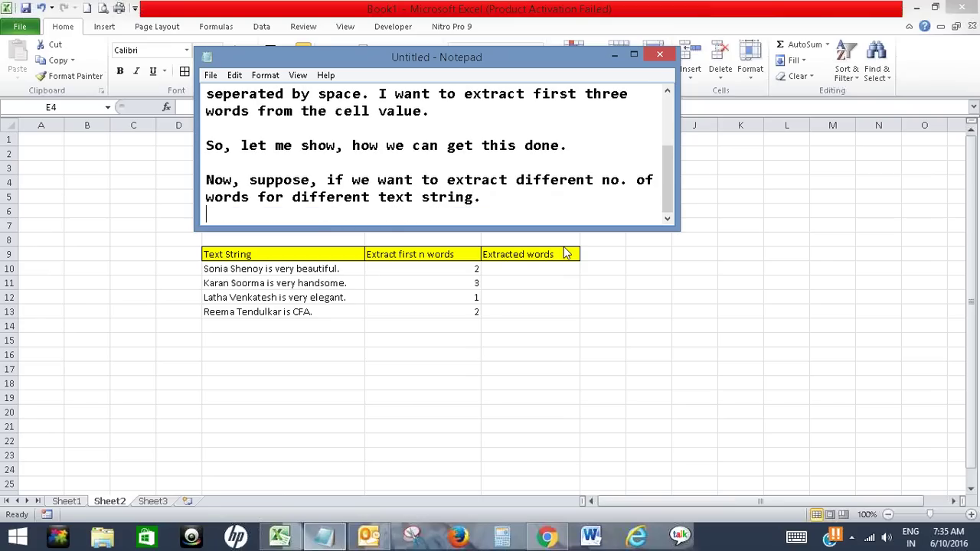
key("Return")
Step: Add 'So, let me show how we can get this done.' and return to cell G10
type("So,")
type("we ca")
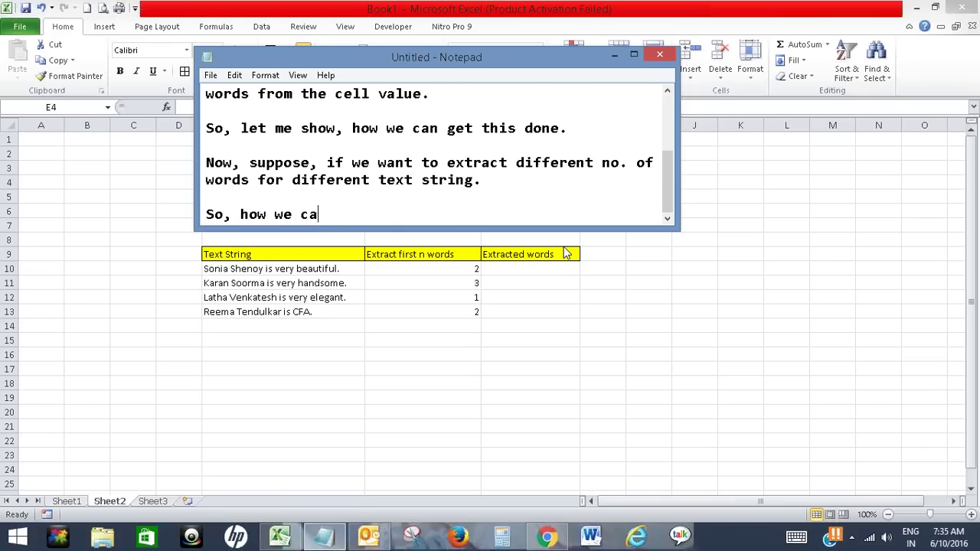
type("n get this")
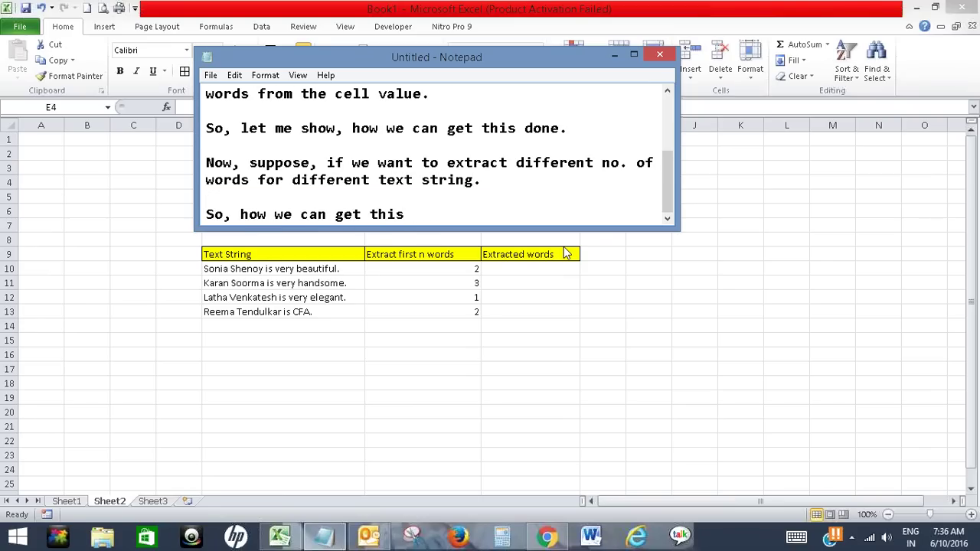
key("BackSpace")
key("BackSpace")
key("BackSpace")
key("BackSpace")
key("BackSpace")
key("BackSpace")
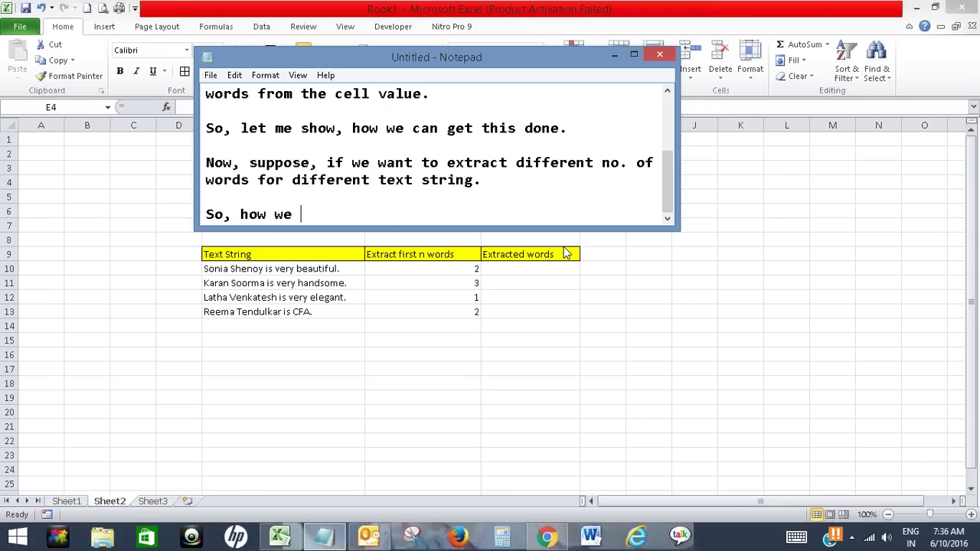
key("BackSpace")
key("BackSpace")
key("BackSpace")
type("et")
key("BackSpace")
key("BackSpace")
type("let me show")
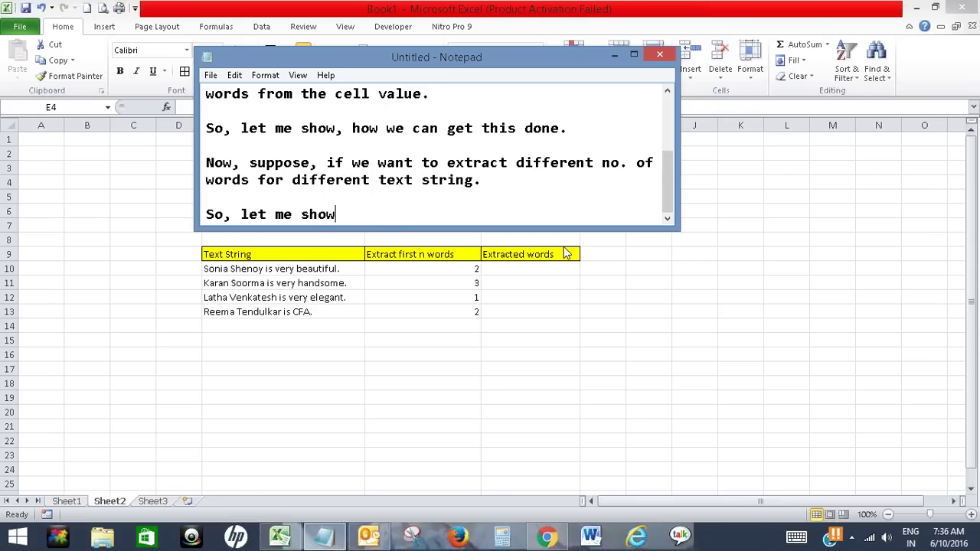
type(" how we can get t")
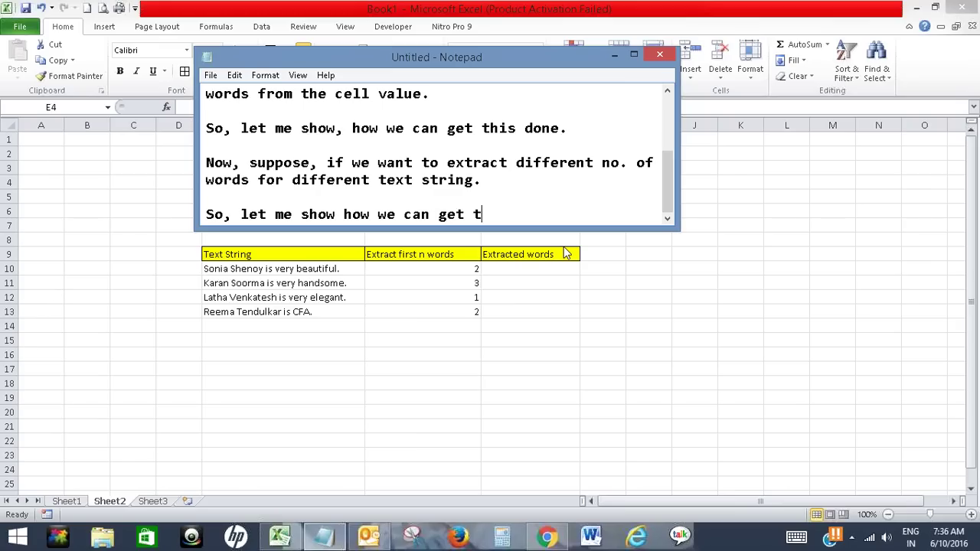
type("his done.")
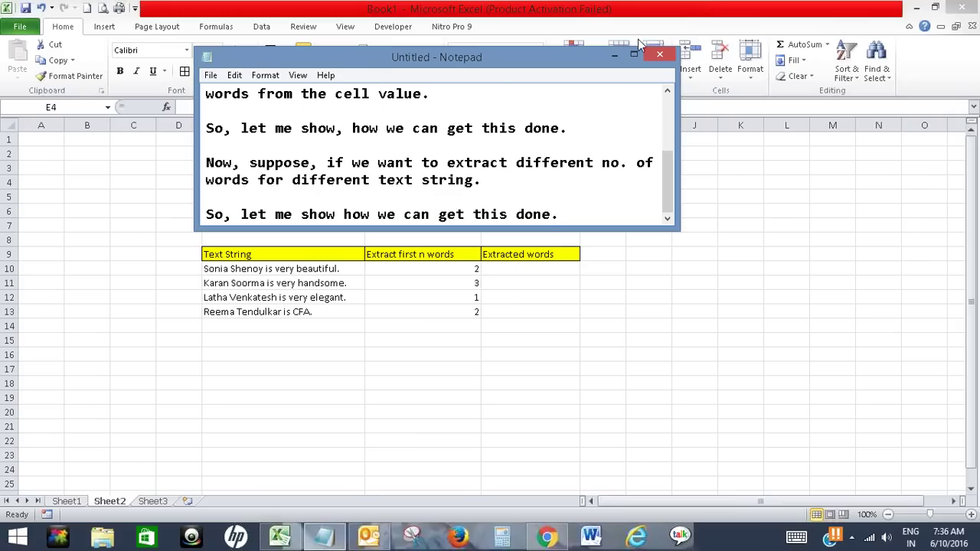
left_click(614, 55)
left_click(517, 269)
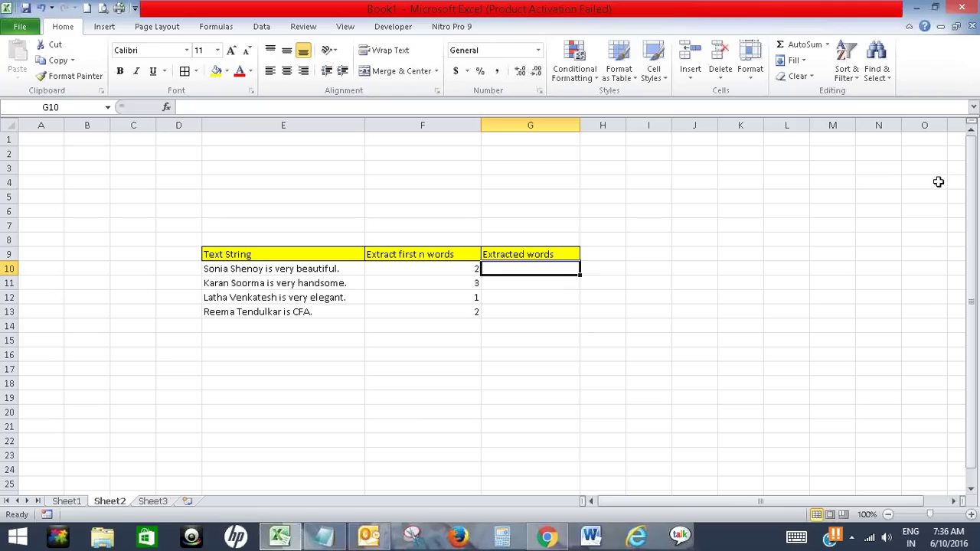
Step: In G10, enter =TRIM(LEFT(SUBSTITUTE(E10," ",REPT(" ",1000),F10),1000))
type("=trim")
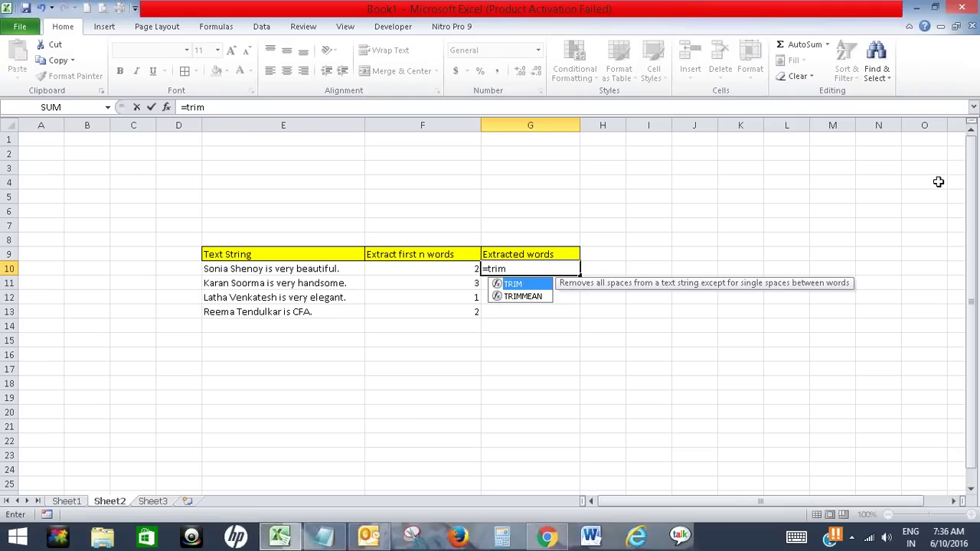
type("(l")
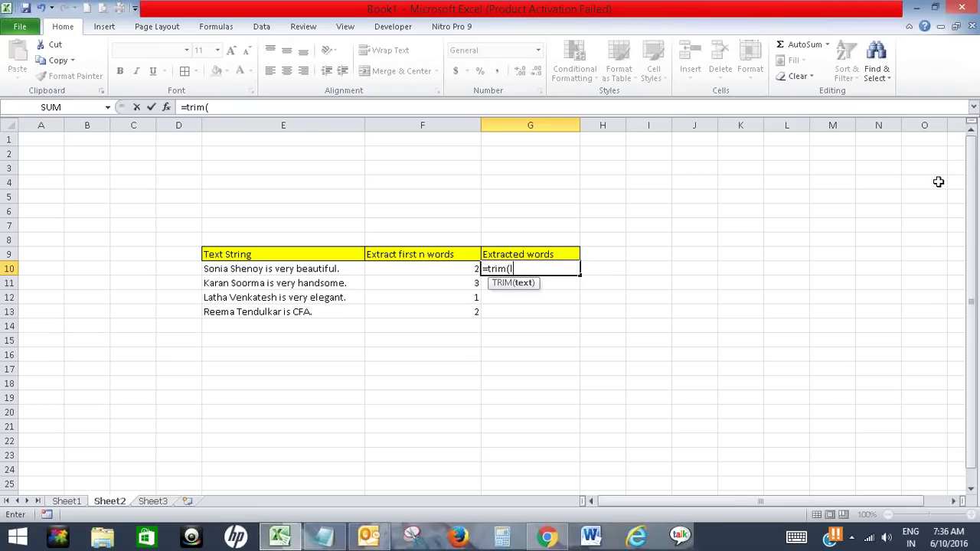
type("eft(")
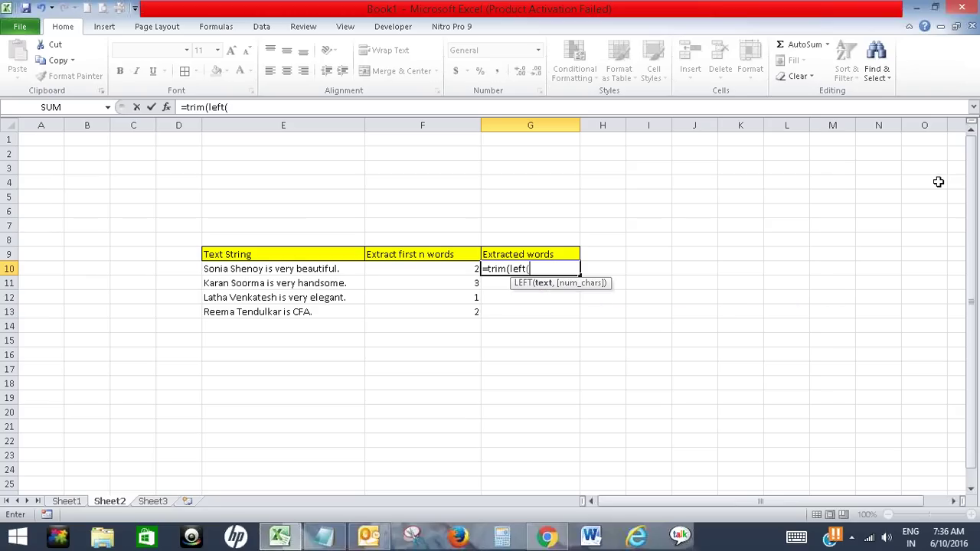
type("sub")
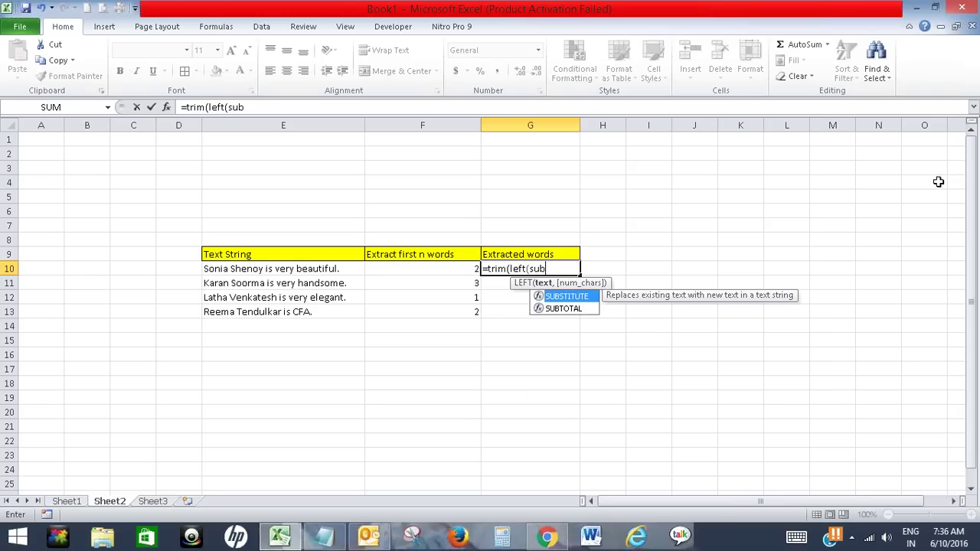
type("stitute(")
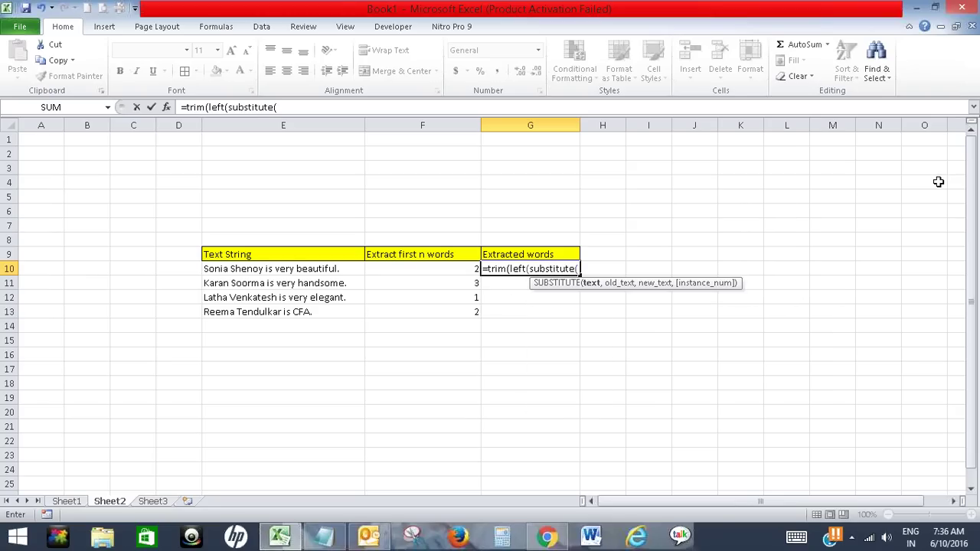
type("E10")
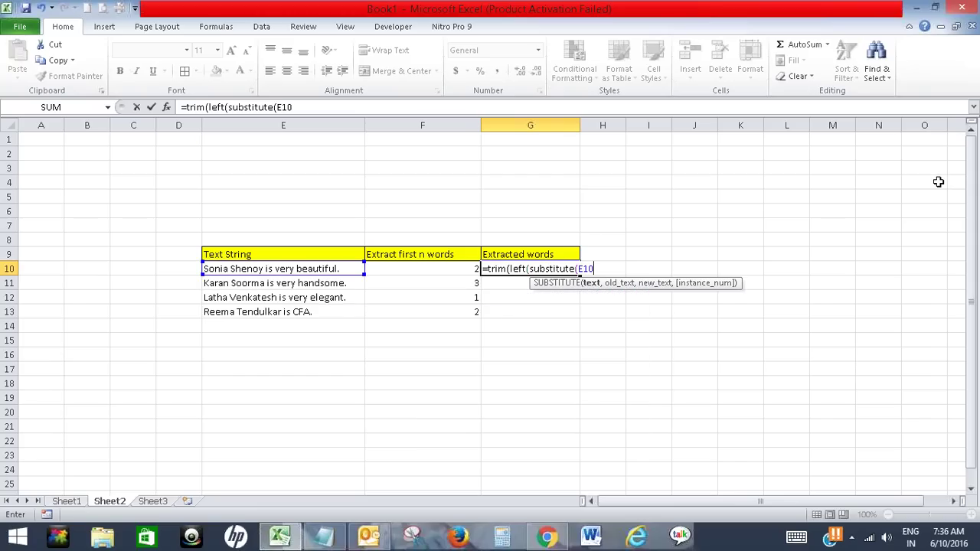
type(",\"")
type(" \"")
type(",Re")
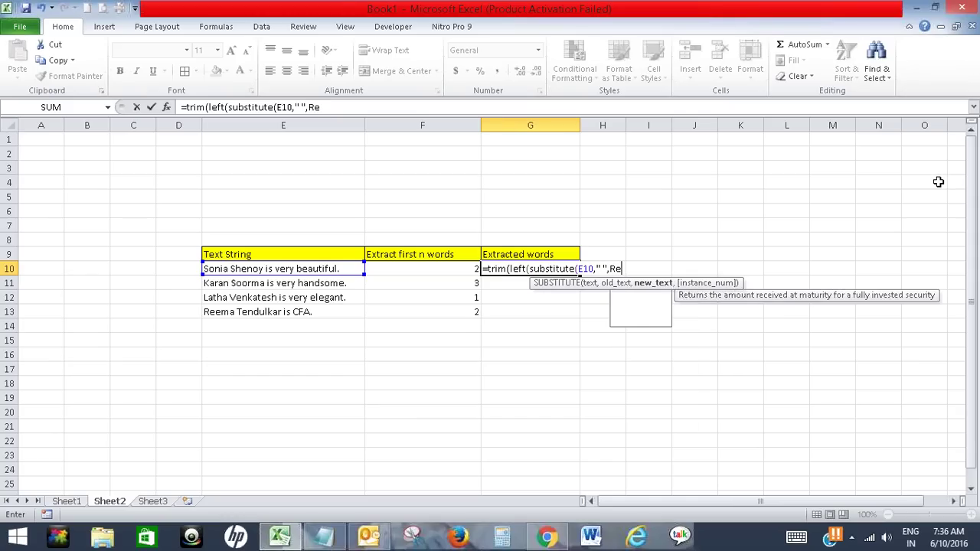
type("pt(")
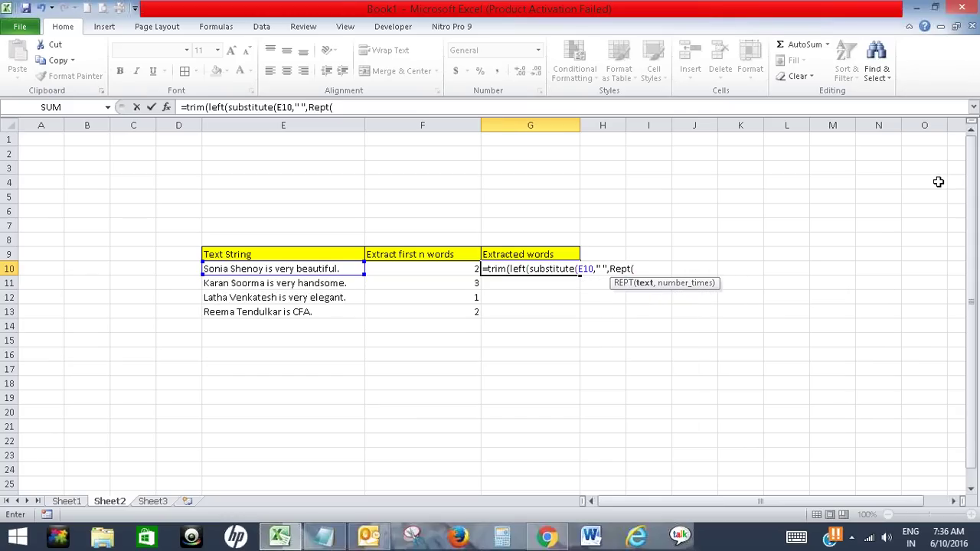
type("\" ")
type("\"")
type(",1000")
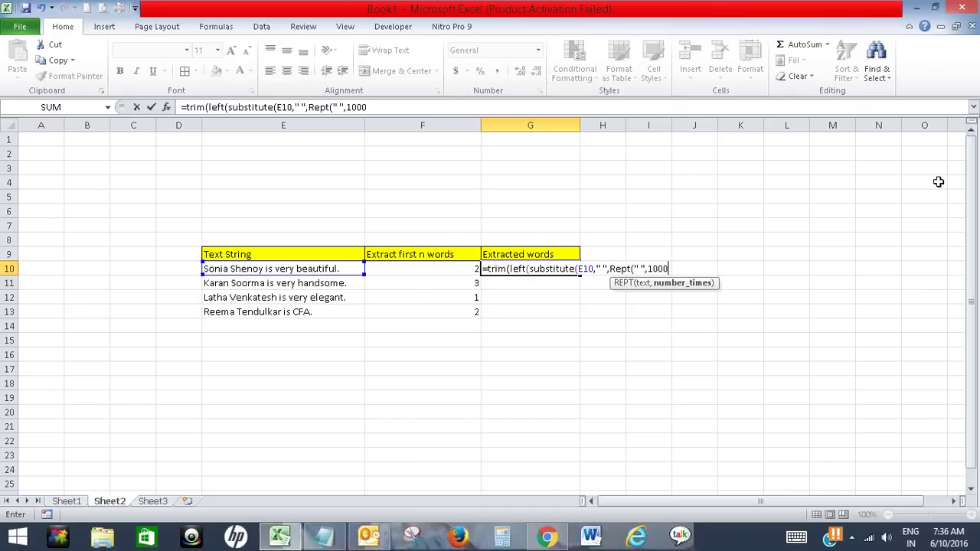
type(")")
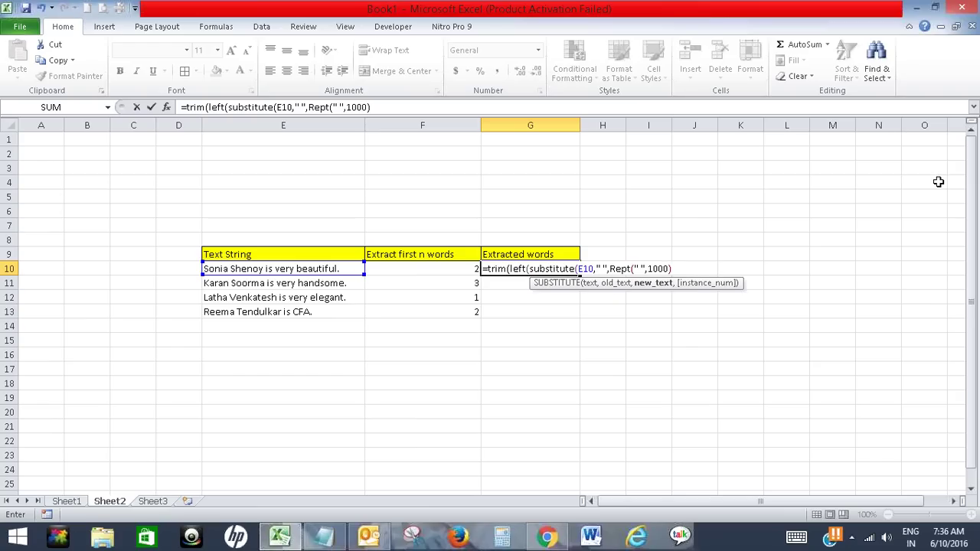
type(",F10")
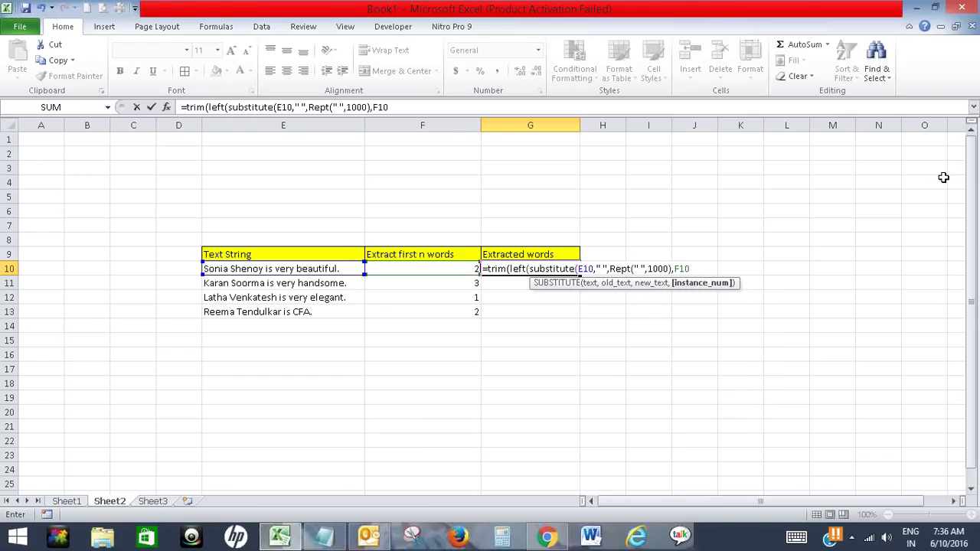
type("),")
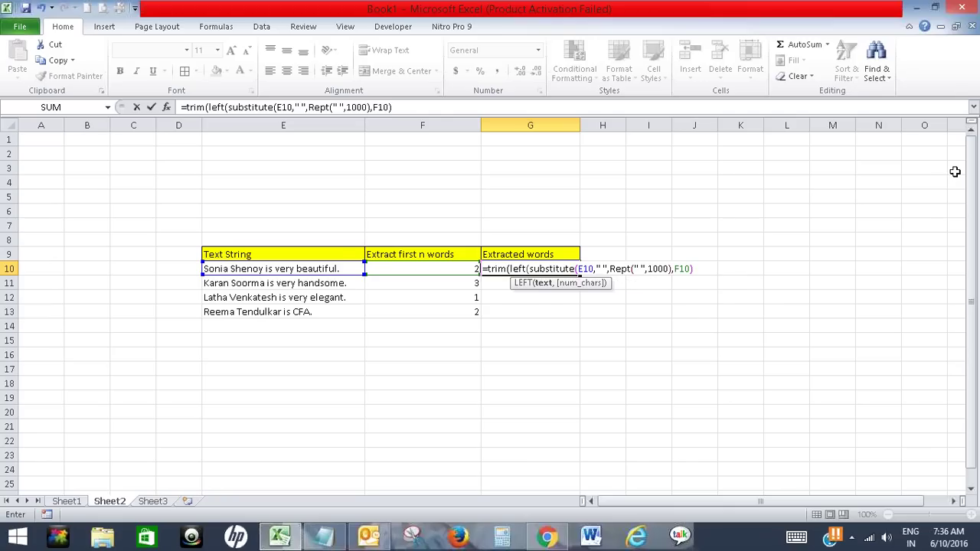
type("10")
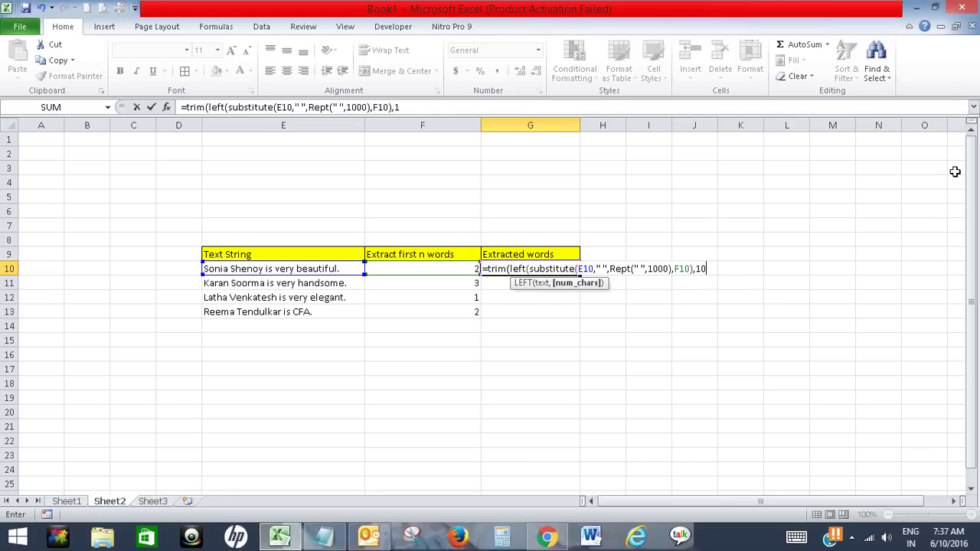
type("00")
type("))")
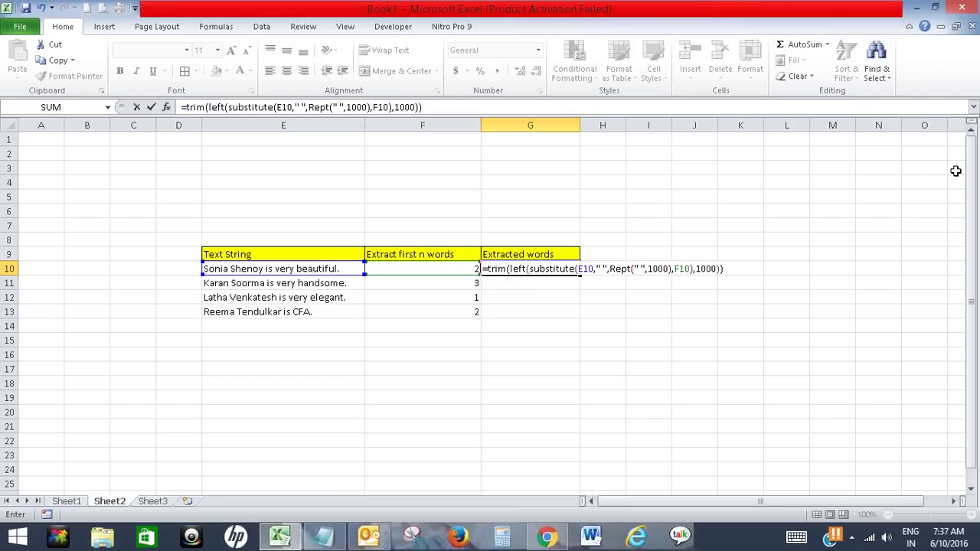
Step: Commit the formula and fill it down to G13, showing the first 2, 3, 1 and 2 words
key("Return")
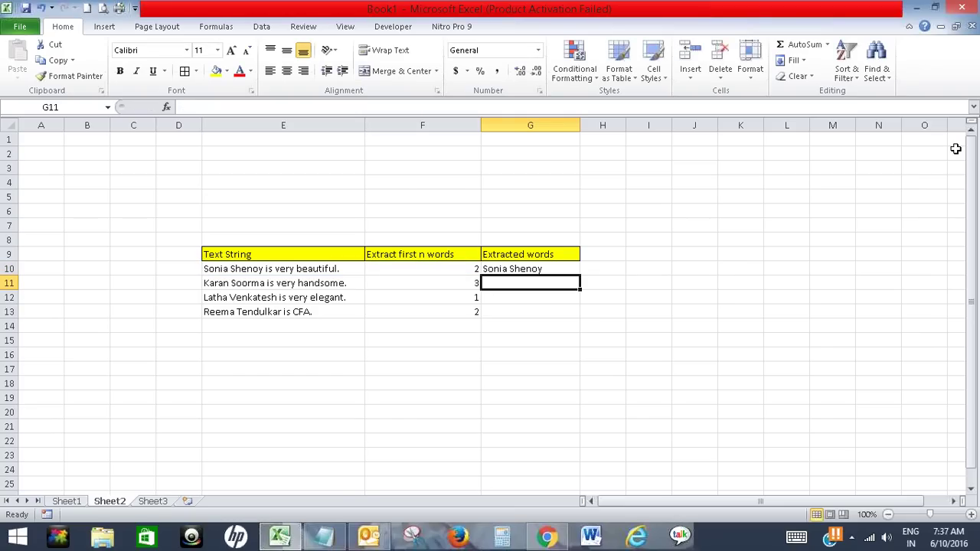
left_click(555, 268)
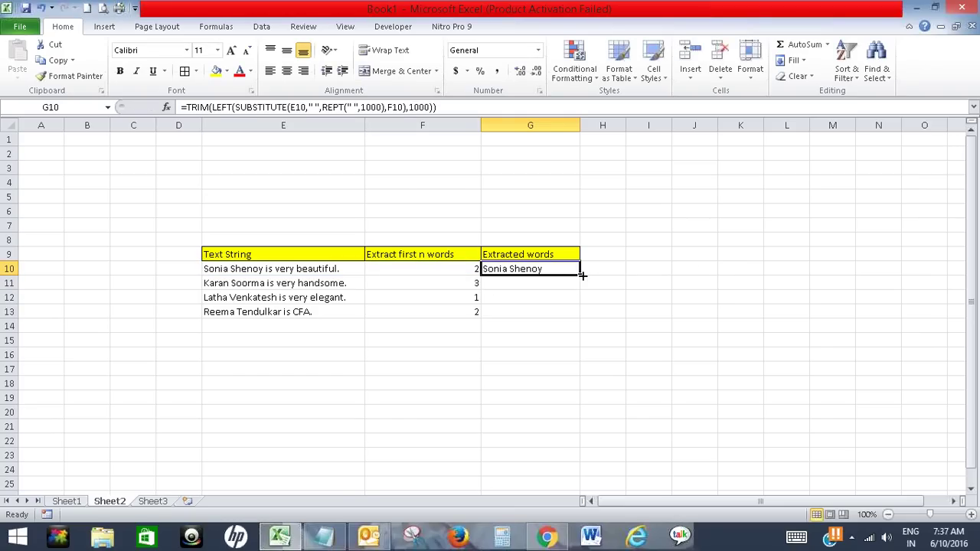
left_click_drag(580, 277, 583, 316)
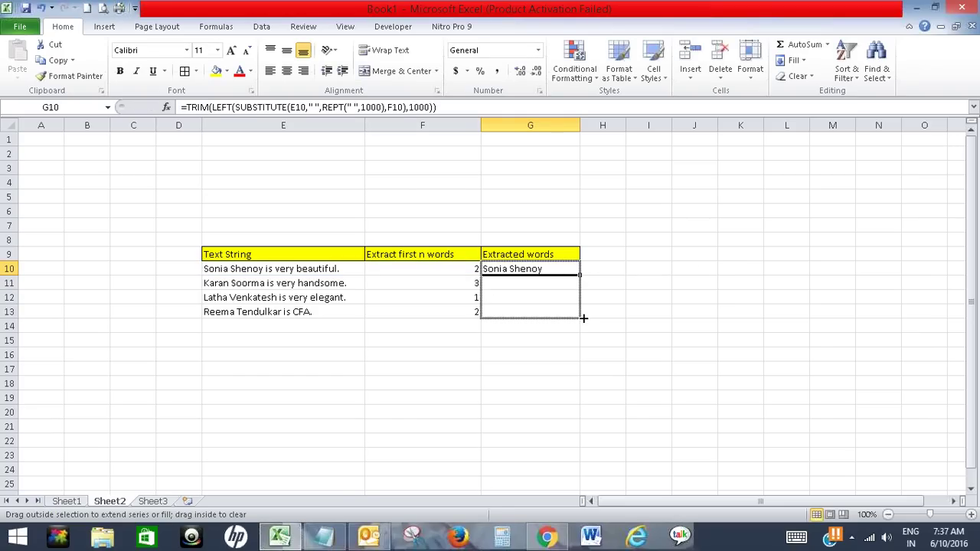
left_click(731, 239)
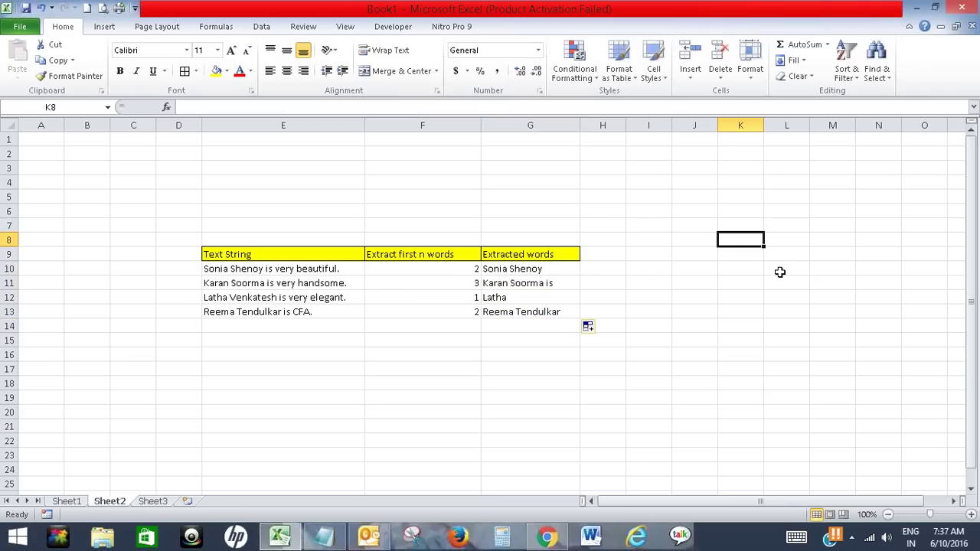
Step: Add the closing line 'And, we are done.' to the Notepad notes
left_click(323, 535)
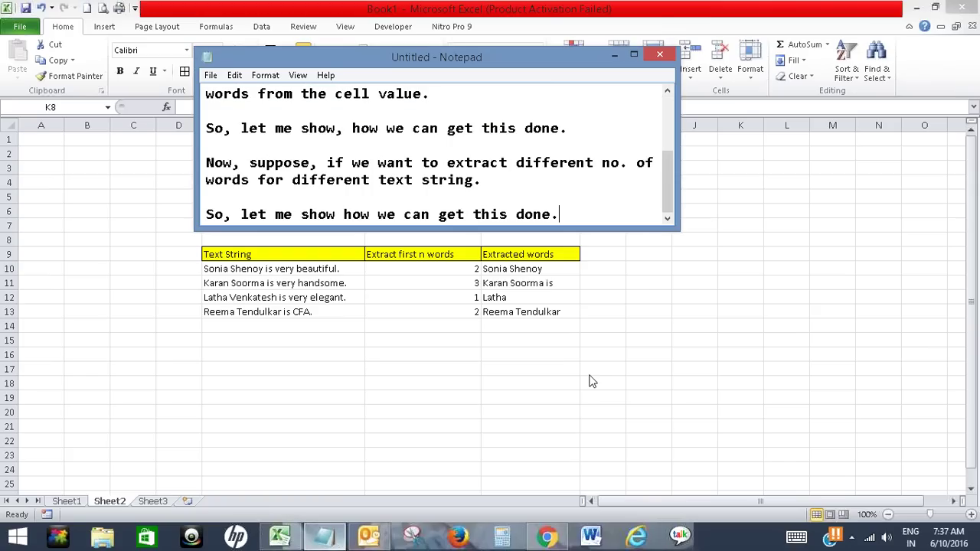
key("Return")
key("Return")
type("And")
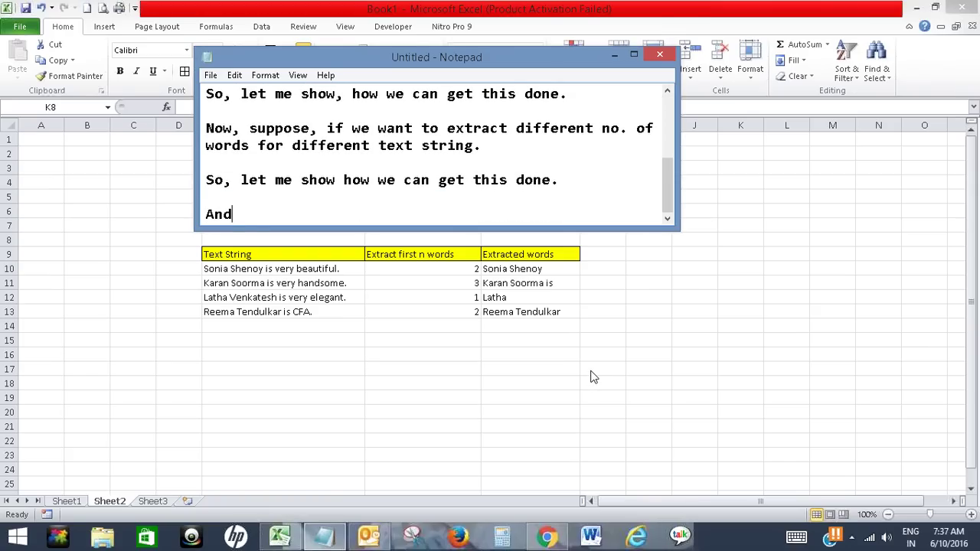
type(", we are done")
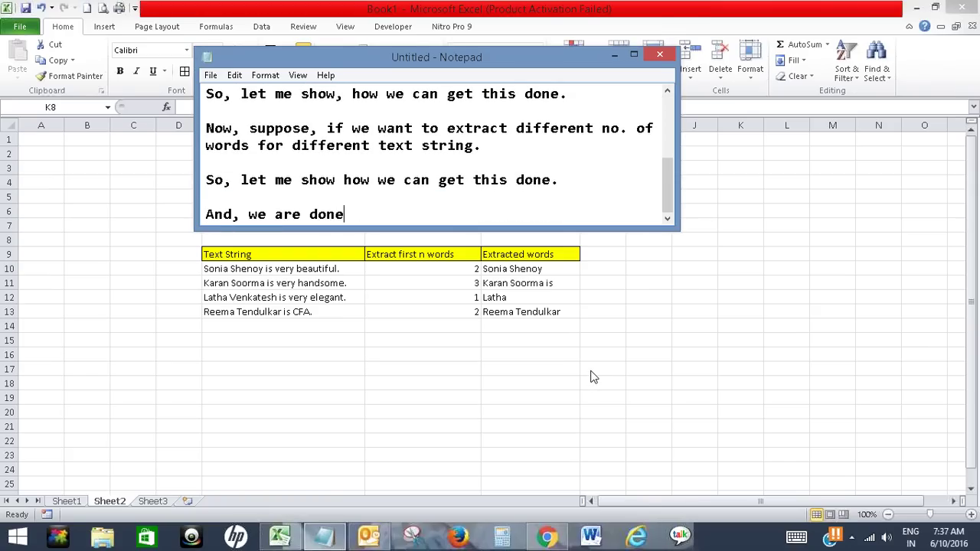